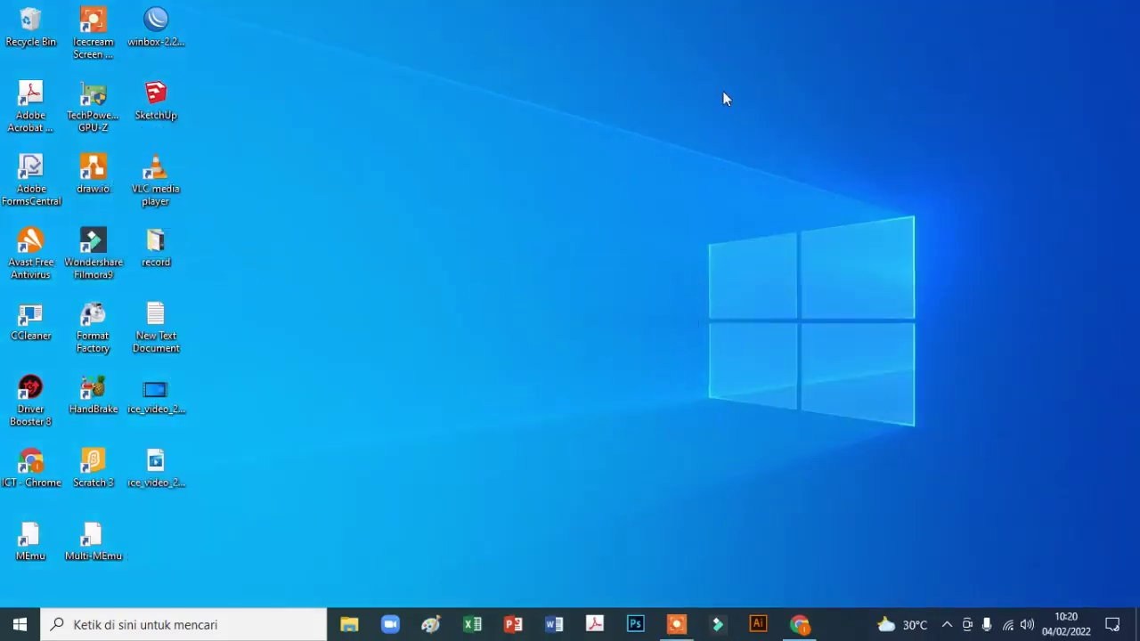
Launch Microsoft Word from the taskbar and start a new blank document
click(553, 625)
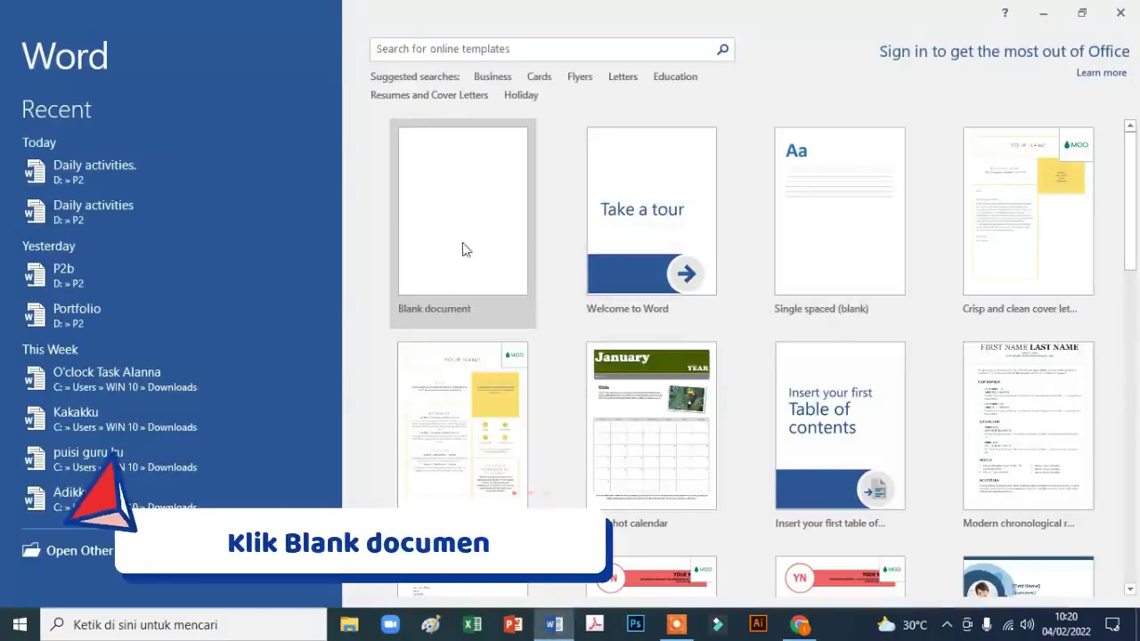
click(457, 230)
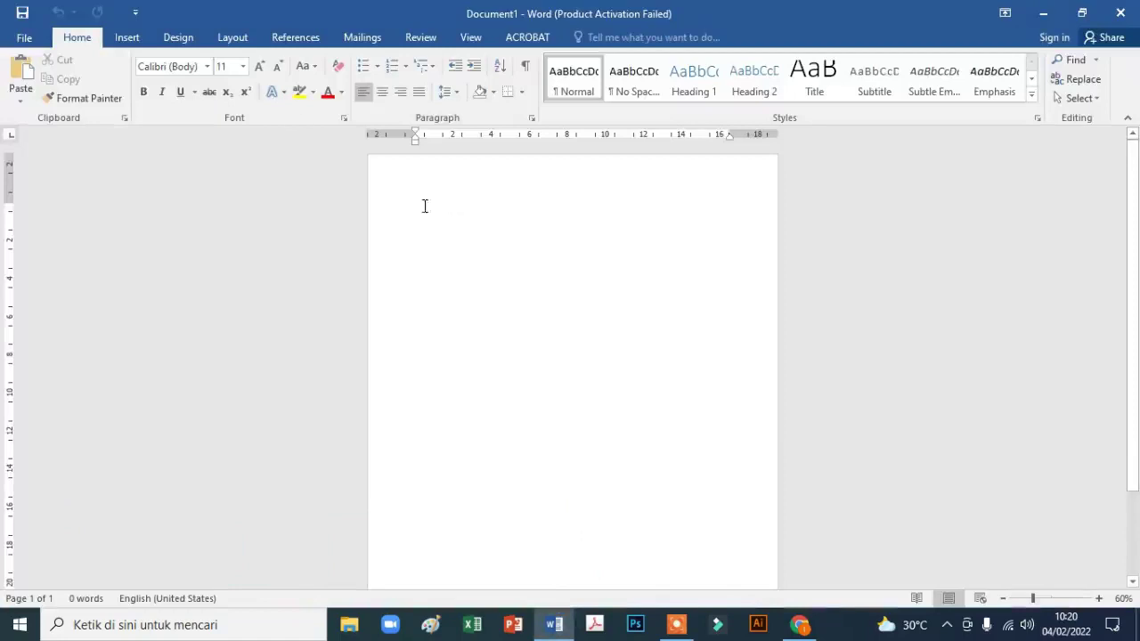
Set the page to A4 paper size in landscape orientation
click(233, 39)
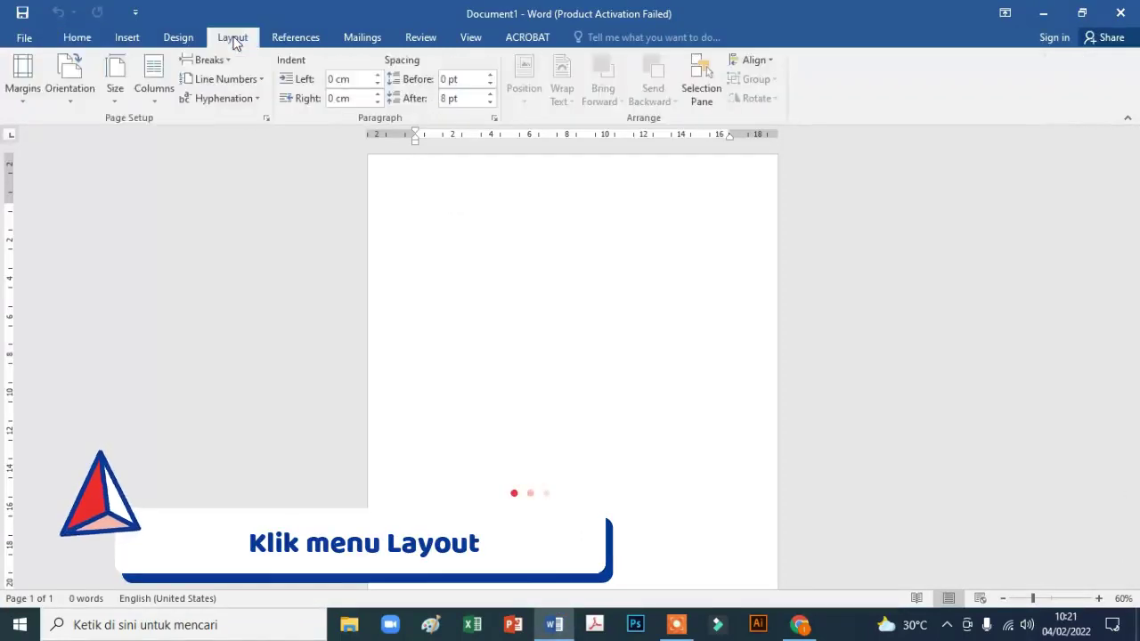
click(117, 101)
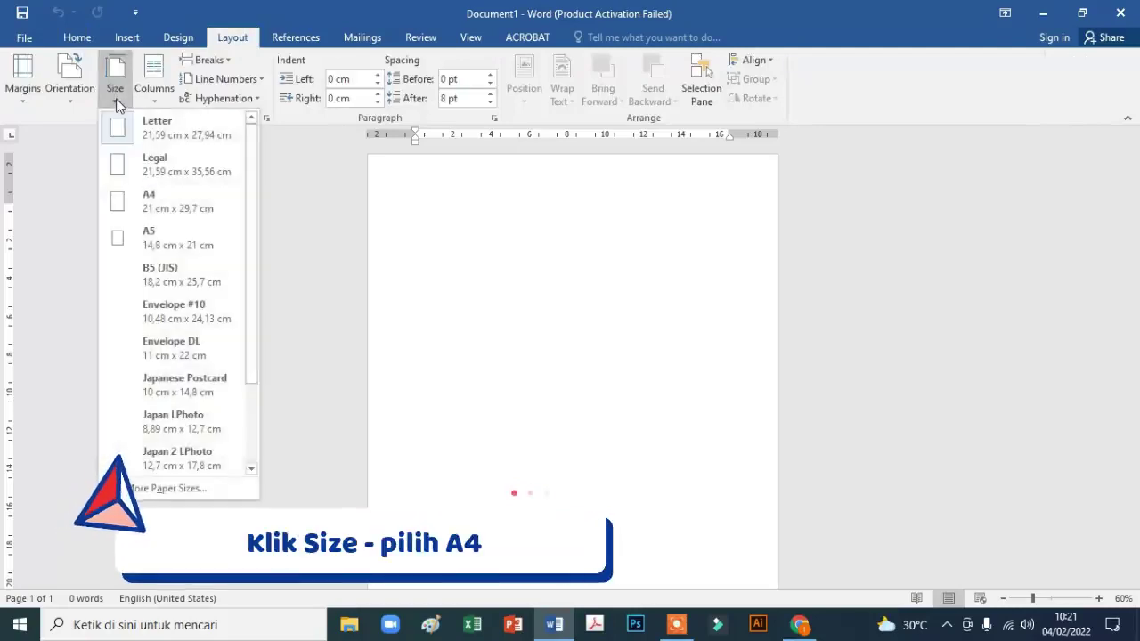
click(171, 192)
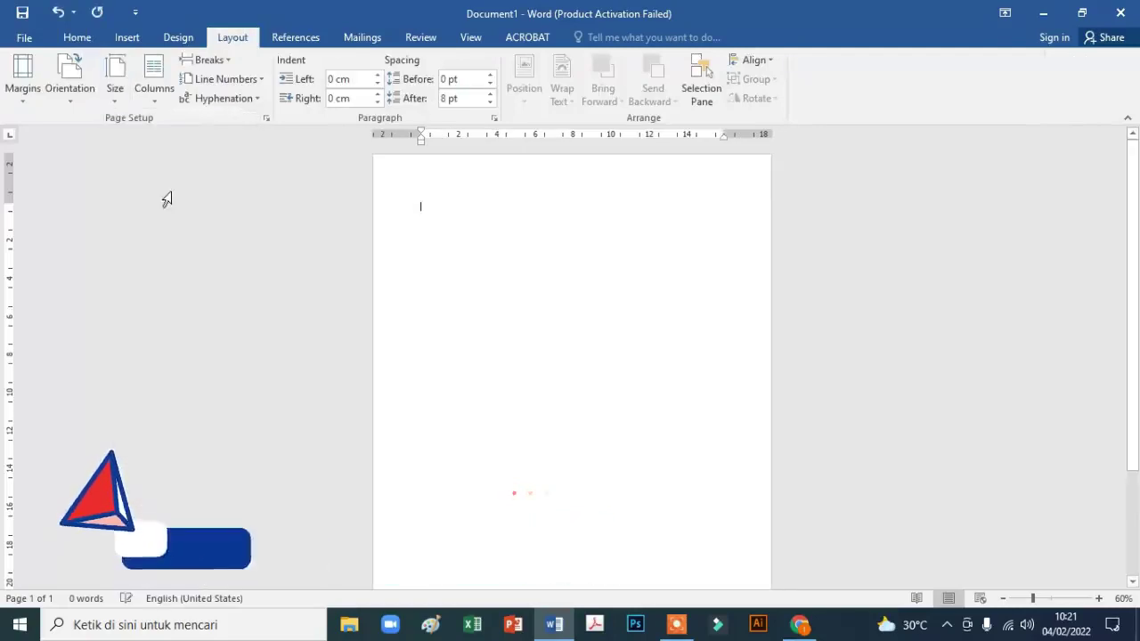
click(71, 105)
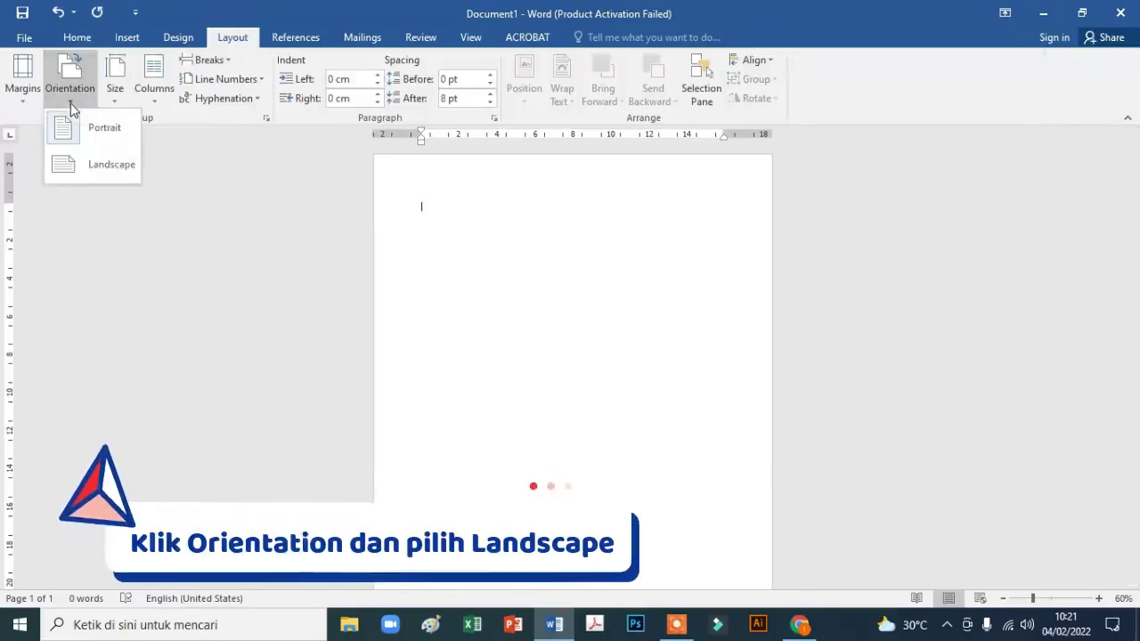
click(93, 166)
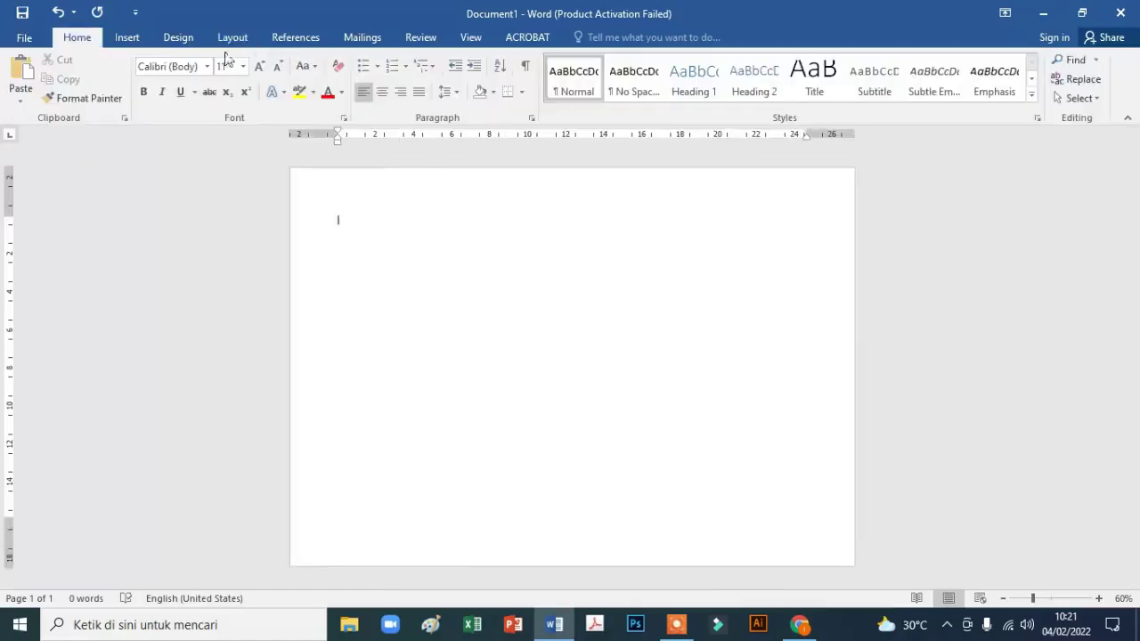
click(134, 41)
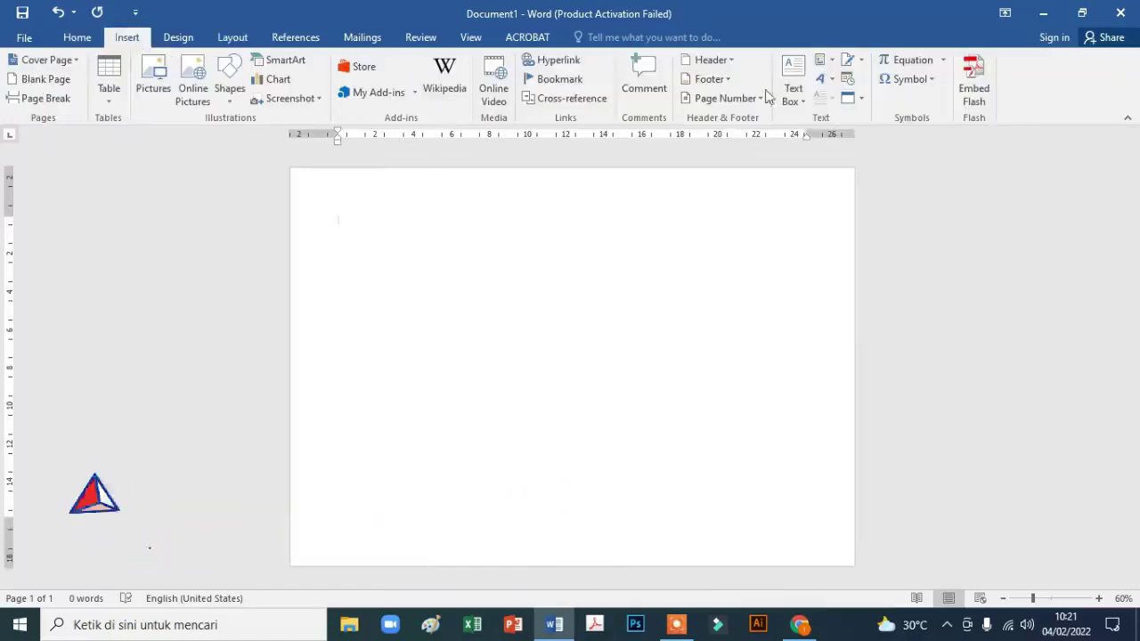
Insert a light-blue WordArt box reading 'My Day'
click(830, 83)
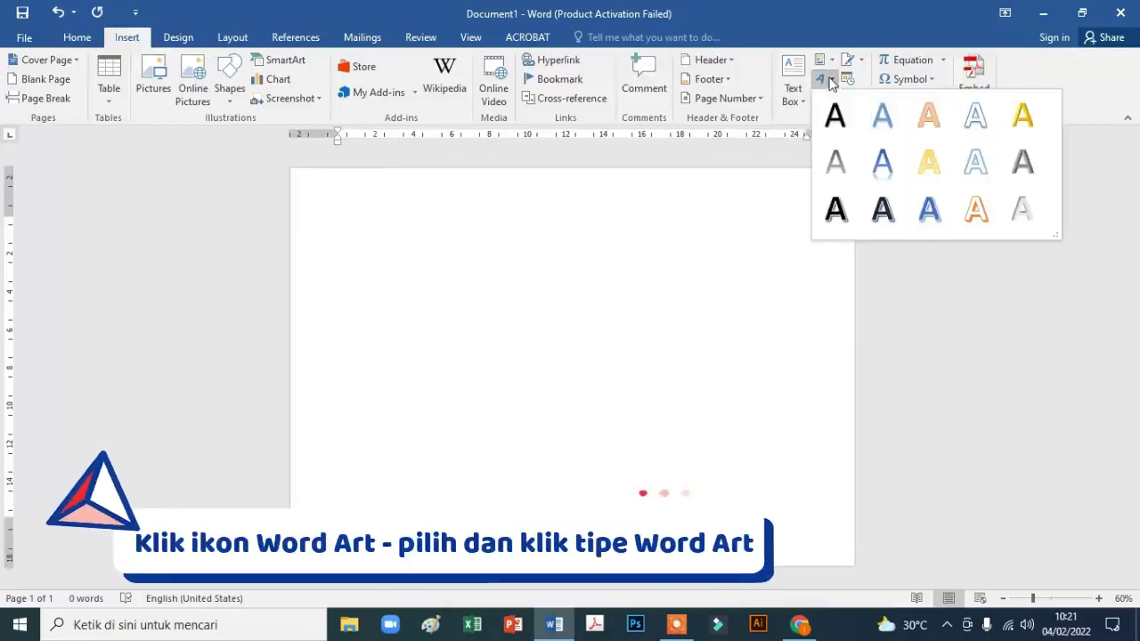
click(884, 125)
key(BackSpace)
text(My)
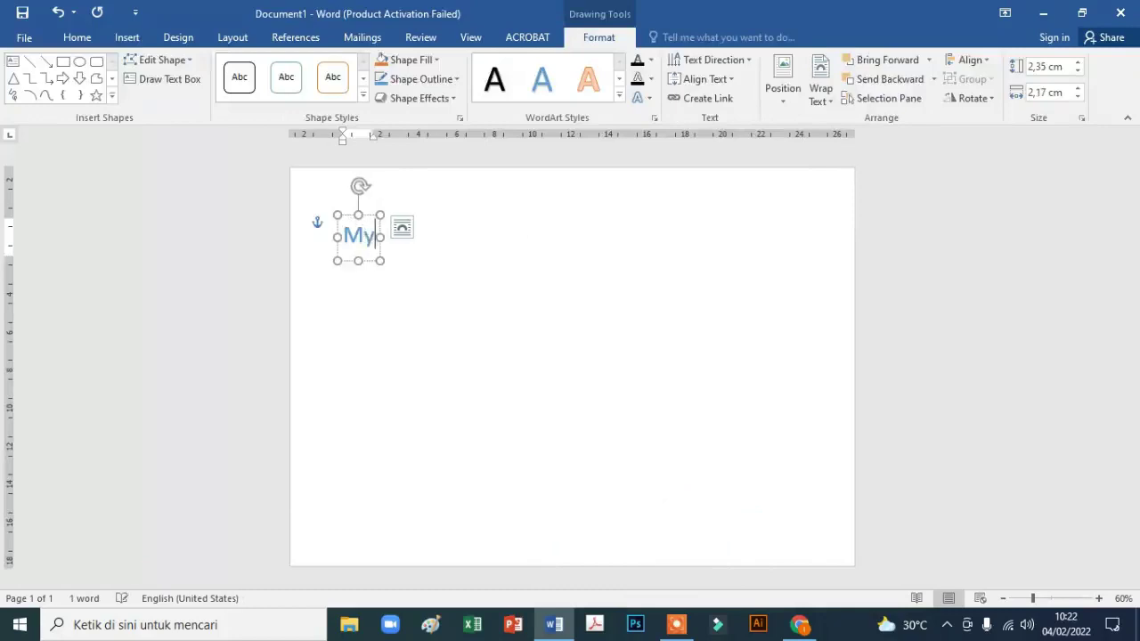
text( Da)
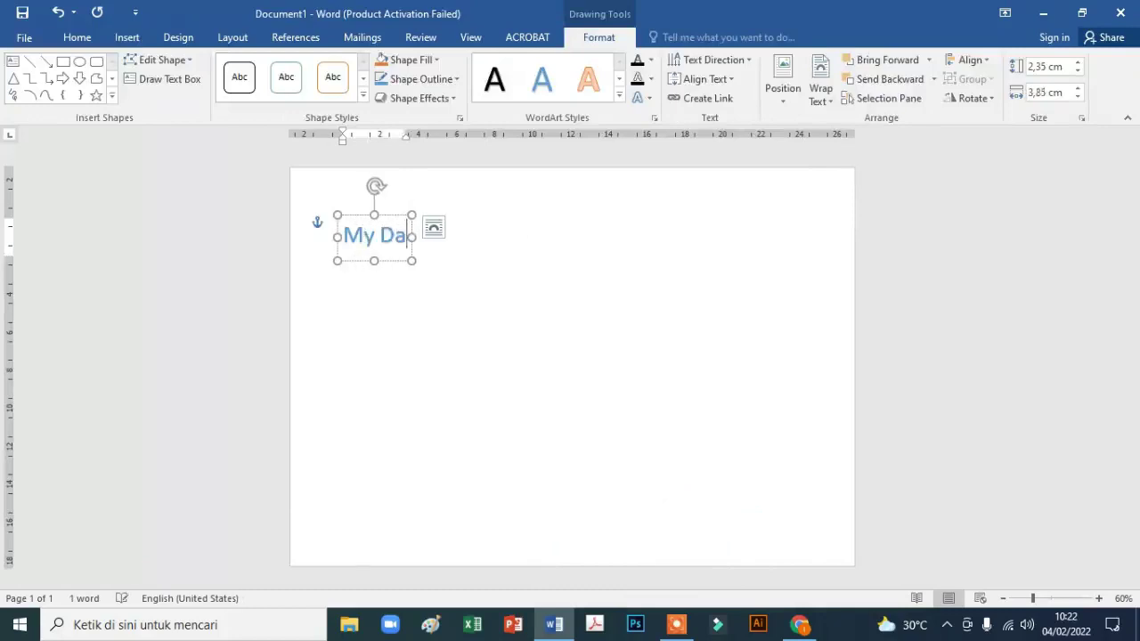
text(y)
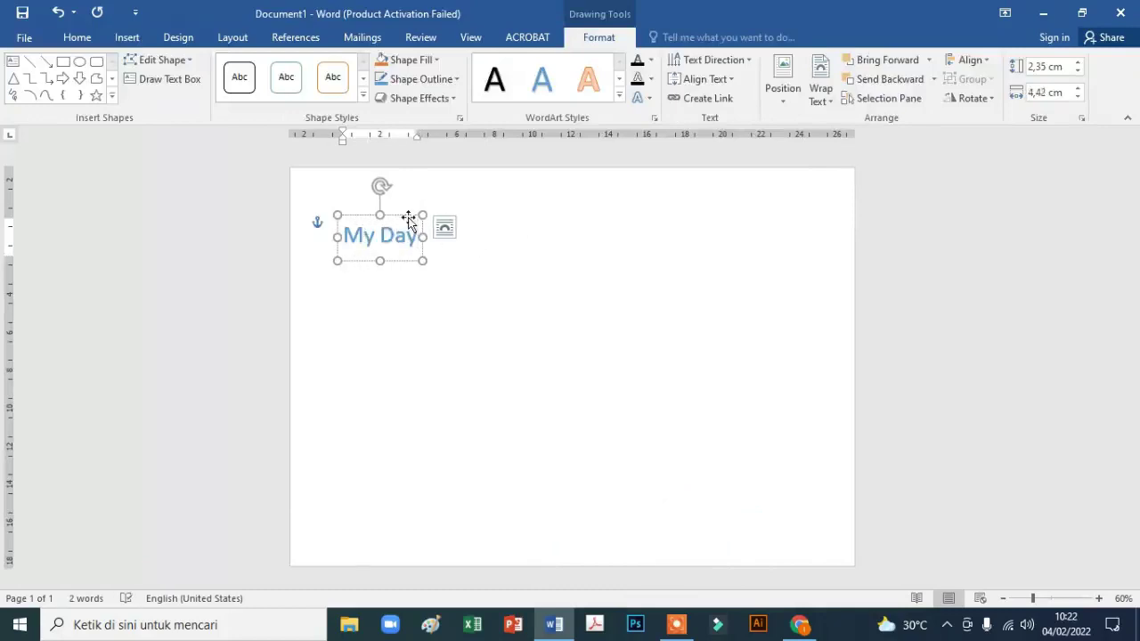
Set the My Day WordArt to 48 pt and widen its box to fit
click(410, 216)
drag(425, 261, 442, 259)
click(77, 37)
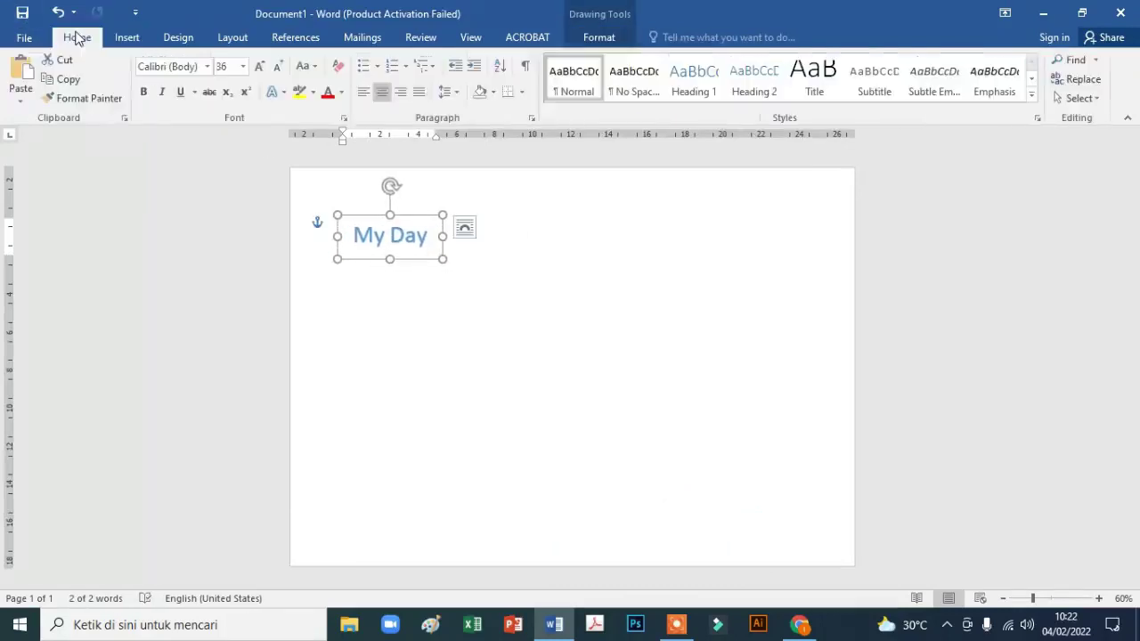
click(259, 66)
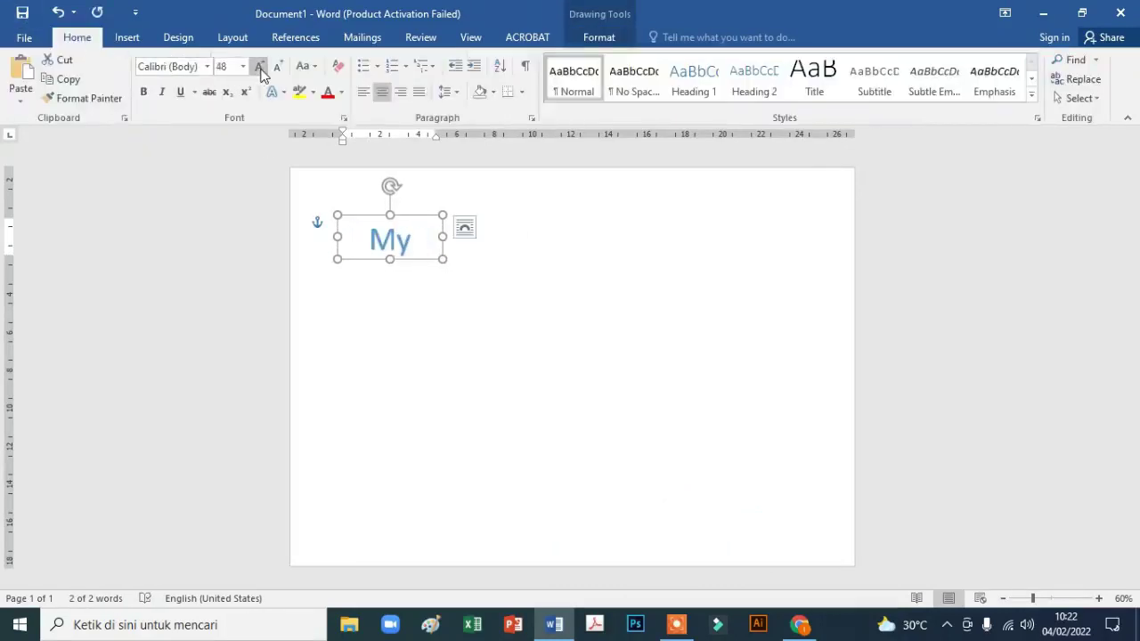
drag(443, 236, 473, 238)
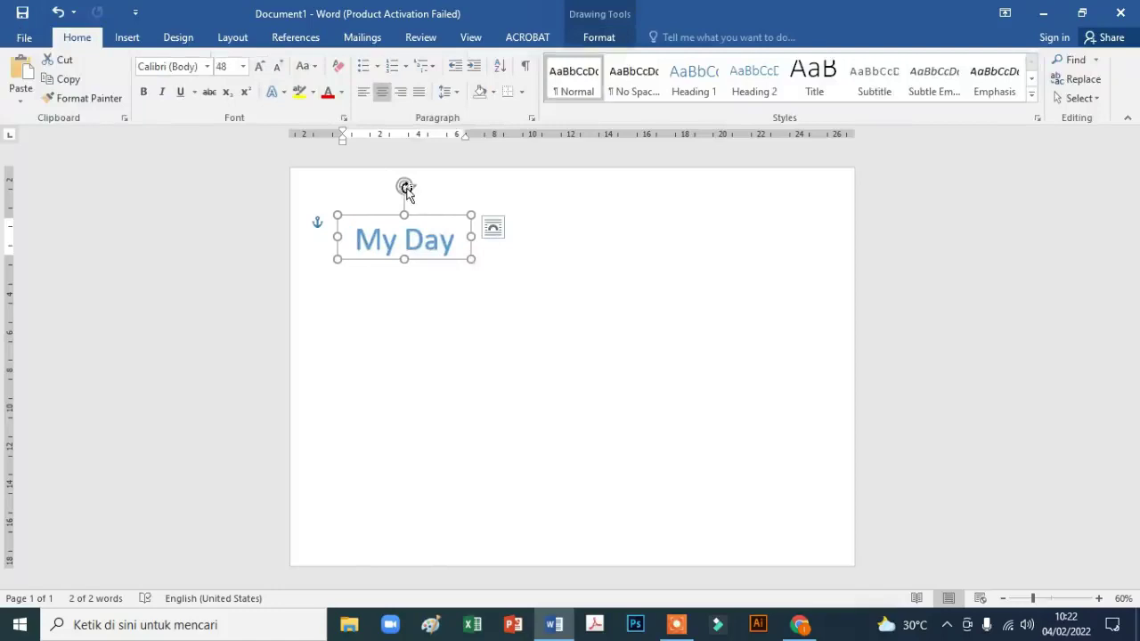
Tilt the My Day title slightly, move it up, and center the paragraph
drag(405, 187, 402, 185)
click(491, 259)
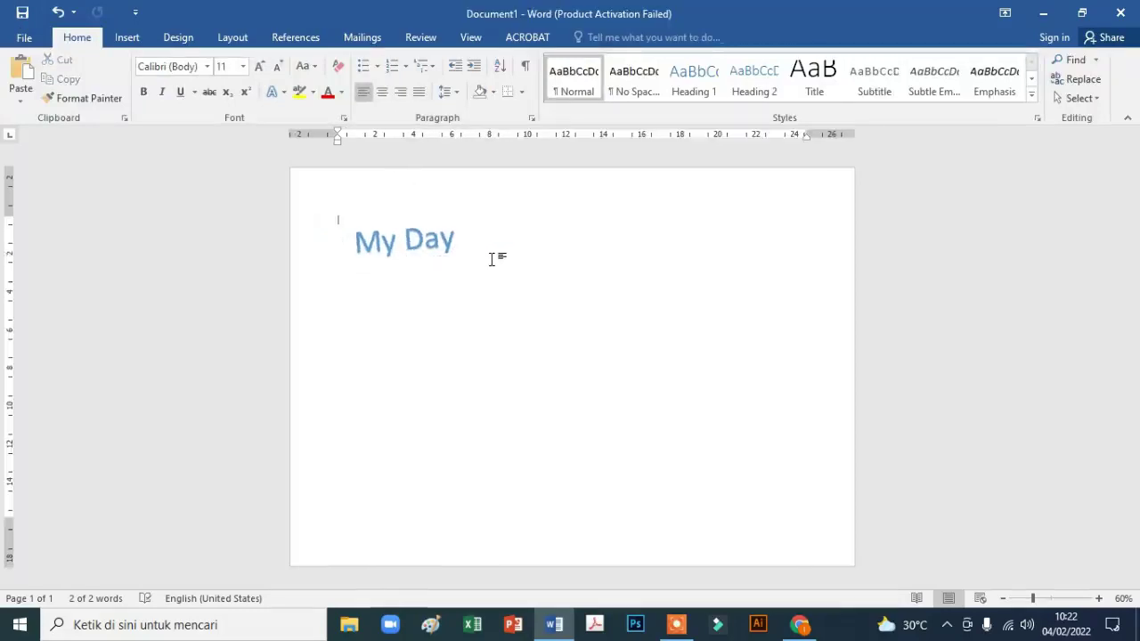
click(409, 239)
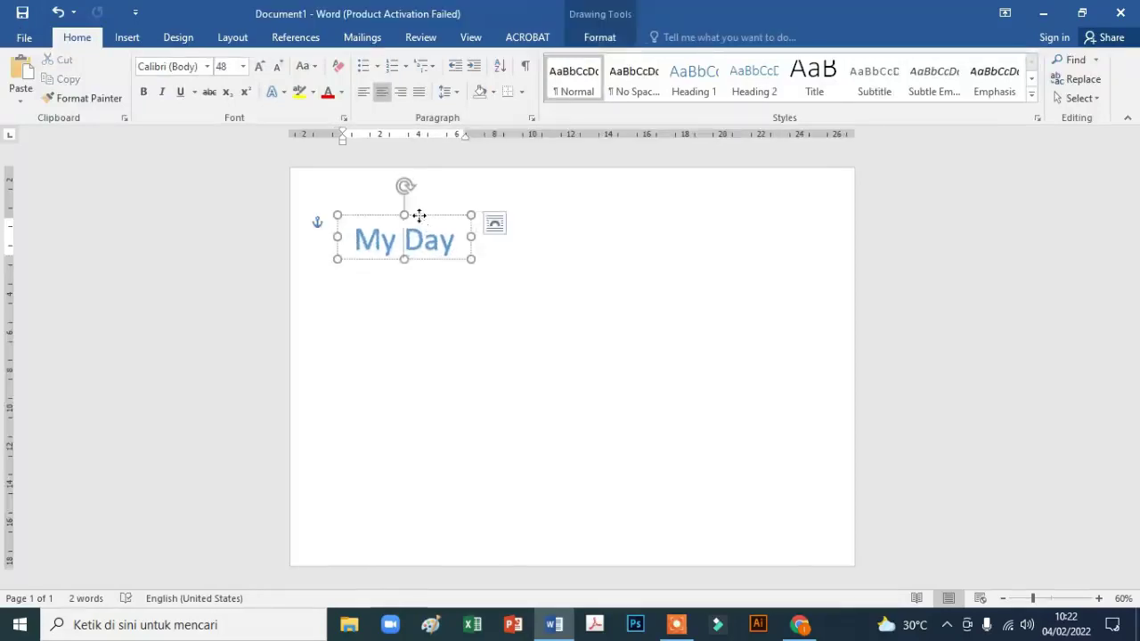
drag(401, 186, 399, 175)
click(445, 262)
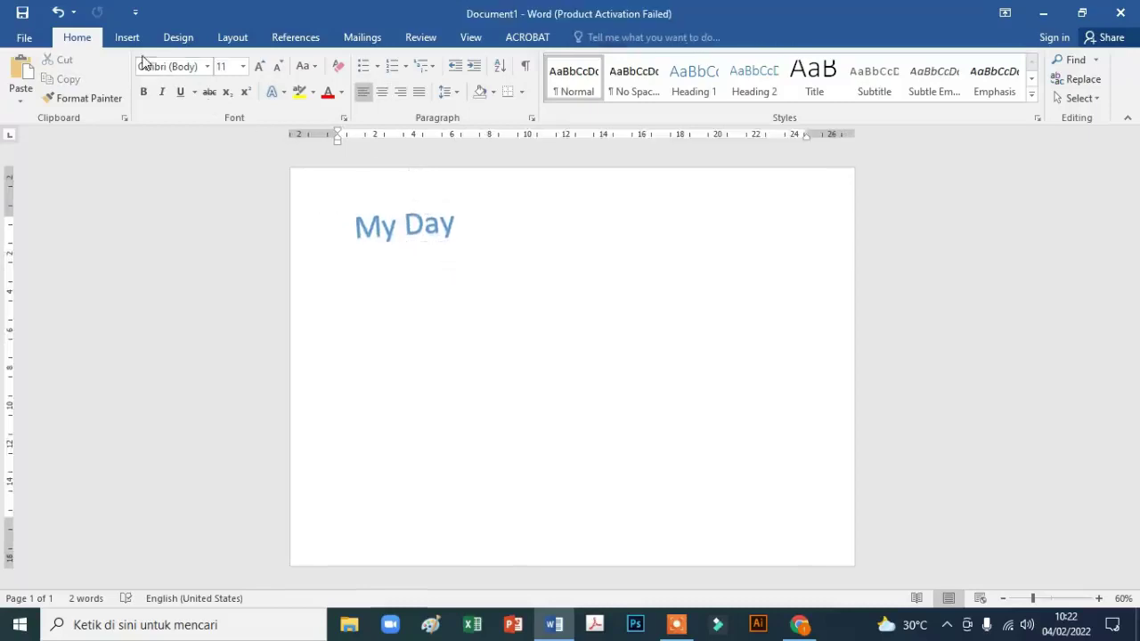
click(382, 98)
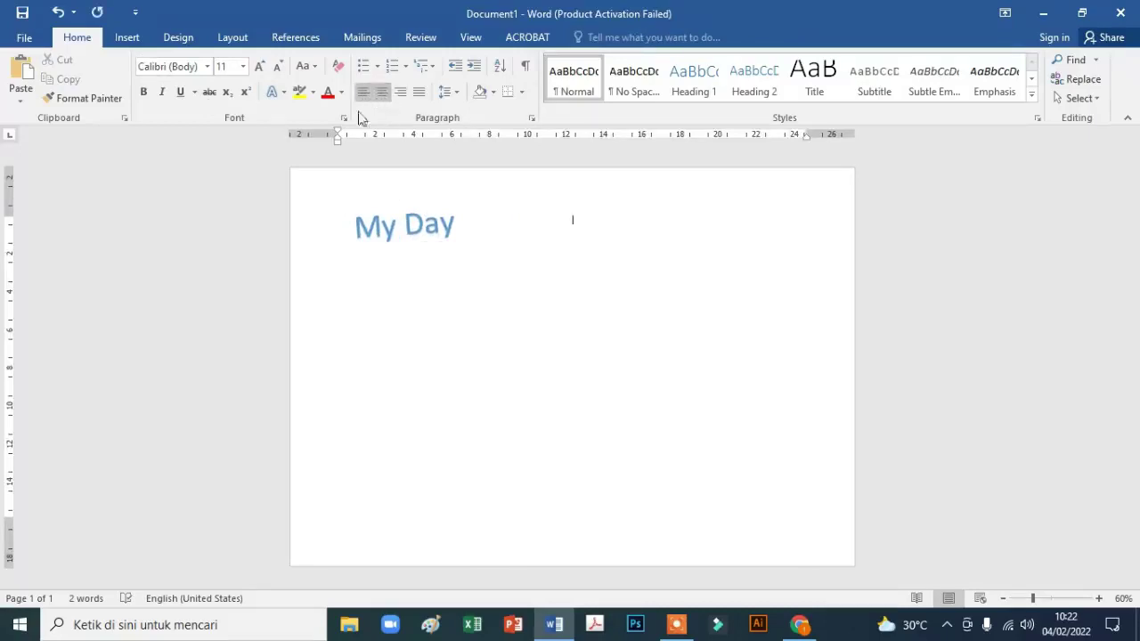
Insert a Radial Cycle SmartArt diagram from the Cycle category
click(126, 39)
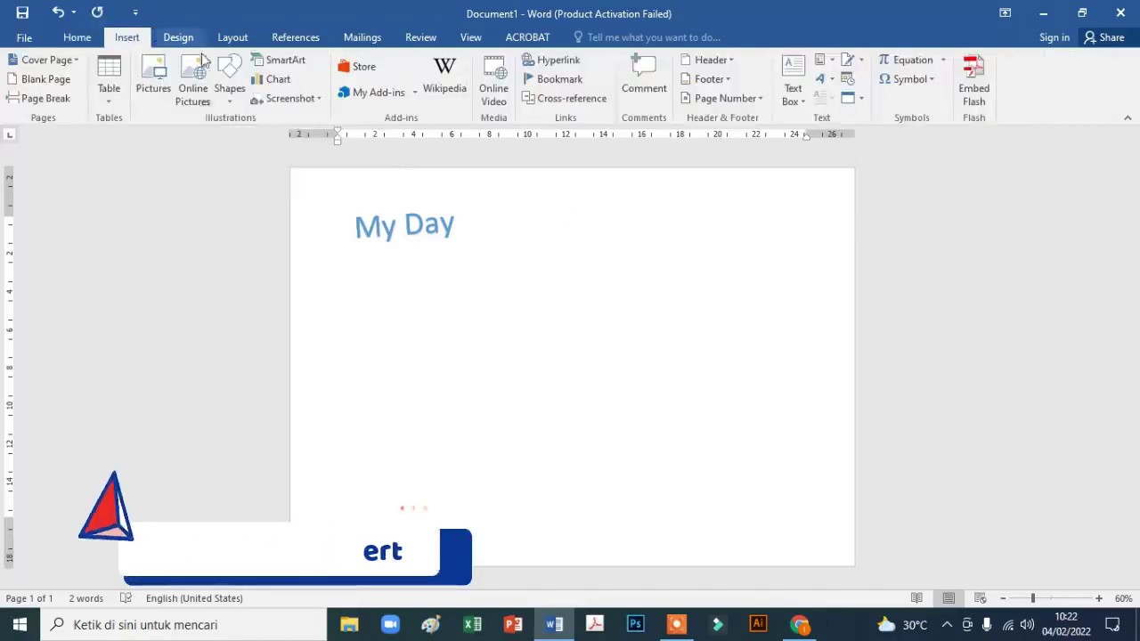
click(285, 67)
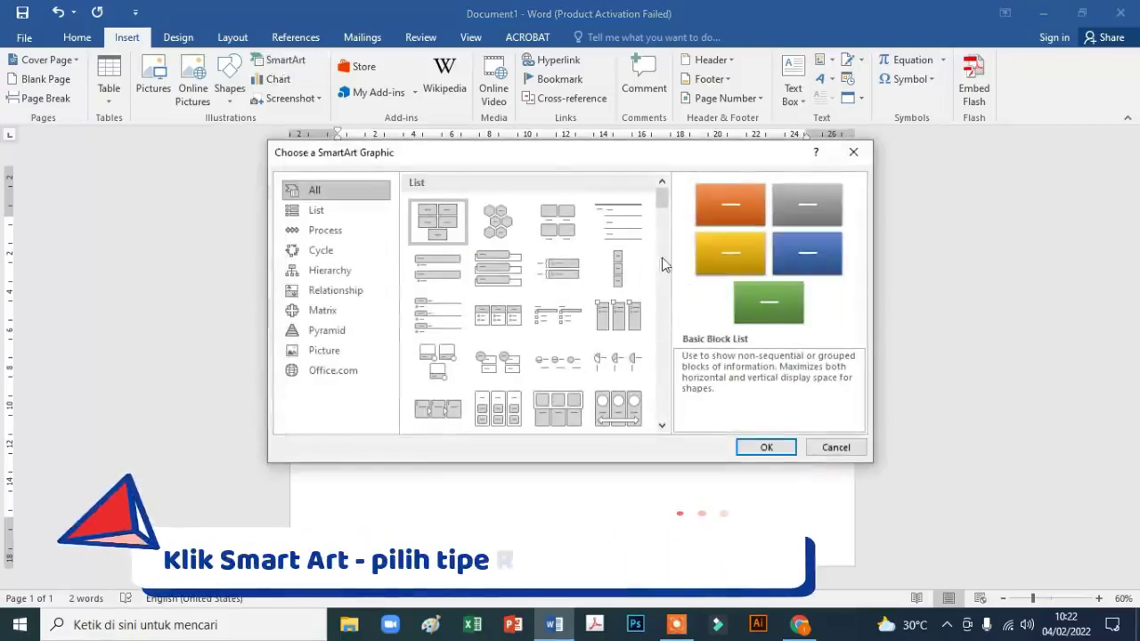
drag(663, 198, 670, 257)
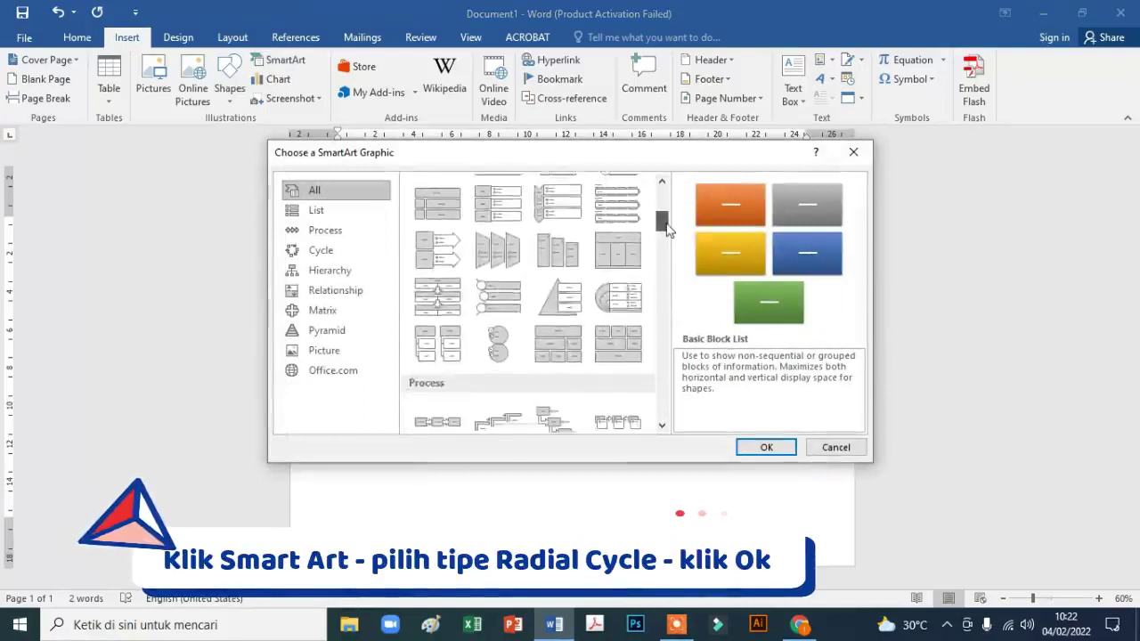
drag(670, 257, 671, 286)
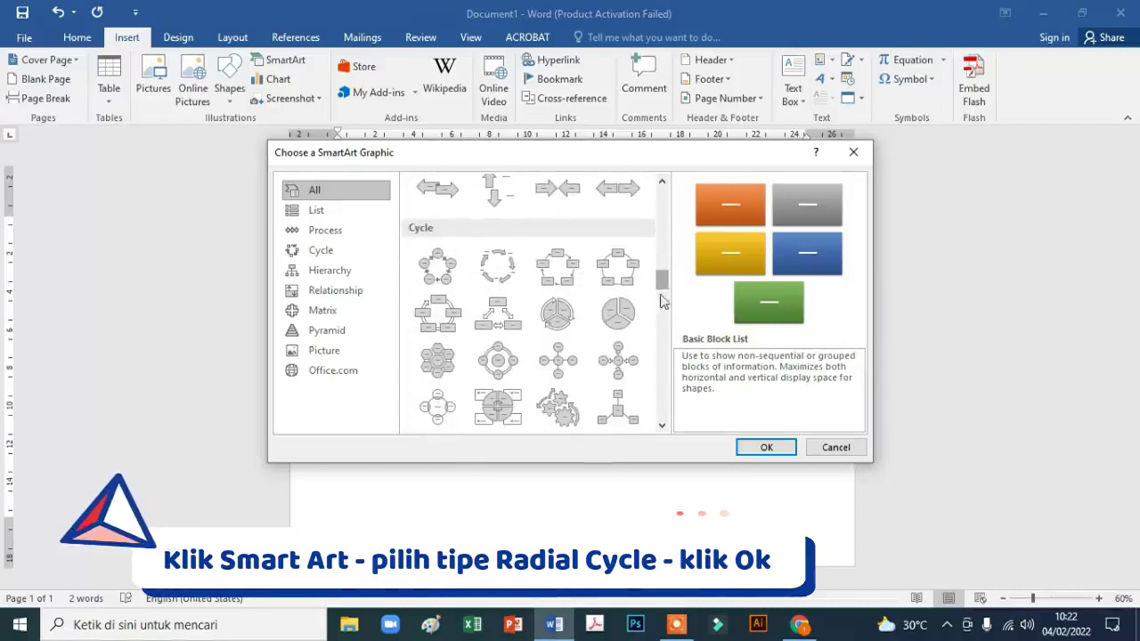
click(502, 371)
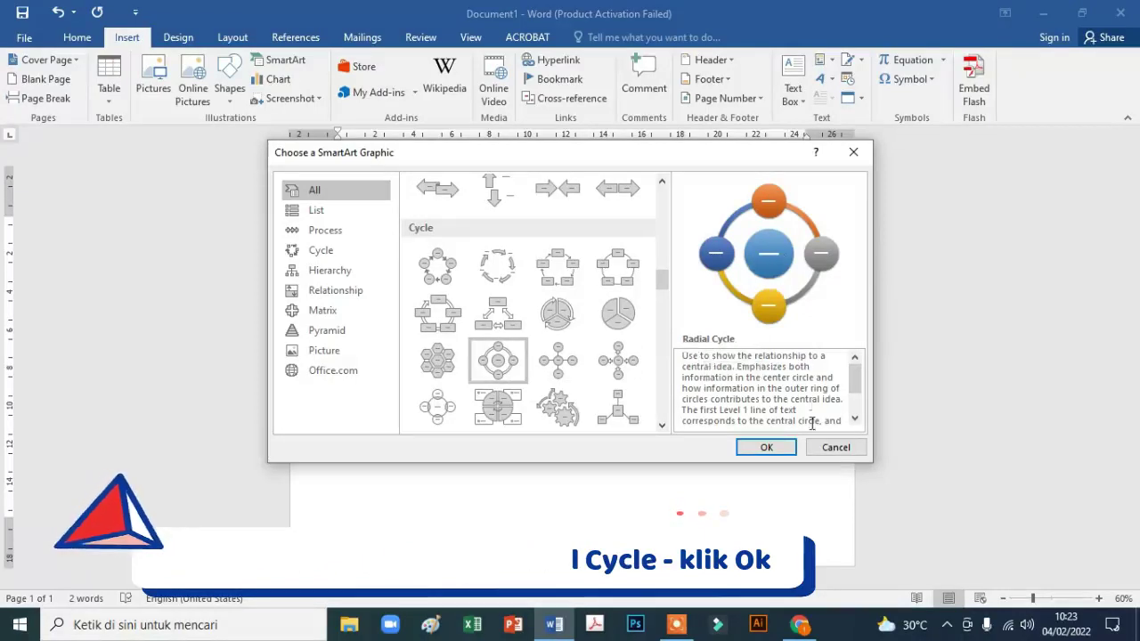
click(766, 448)
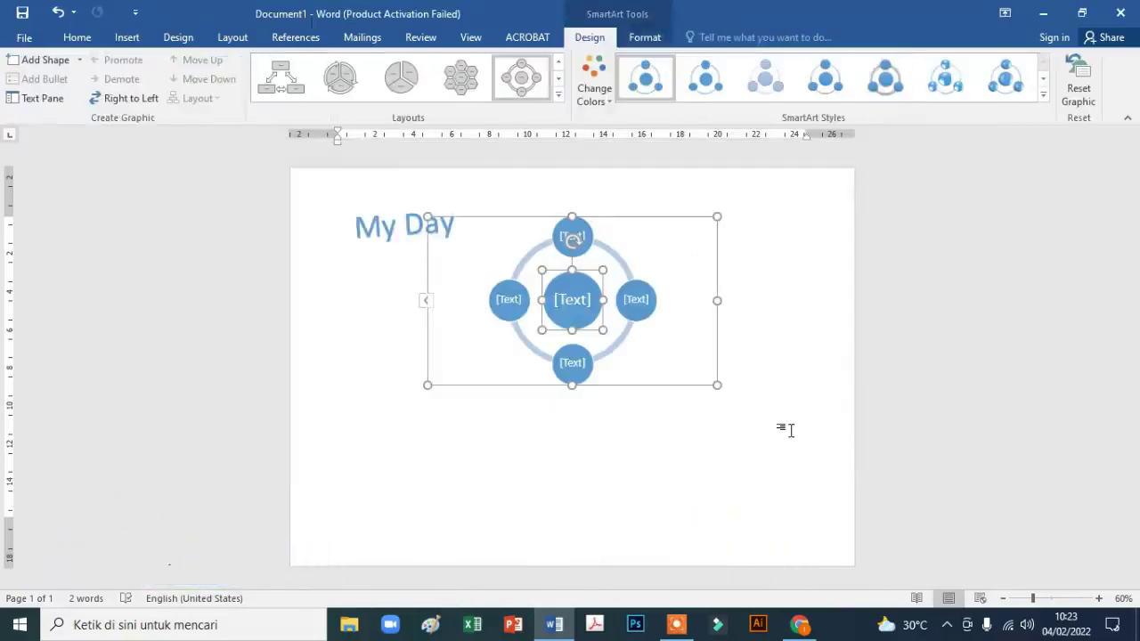
Enlarge the Radial Cycle diagram and set its text size to 18 pt
drag(715, 386, 801, 502)
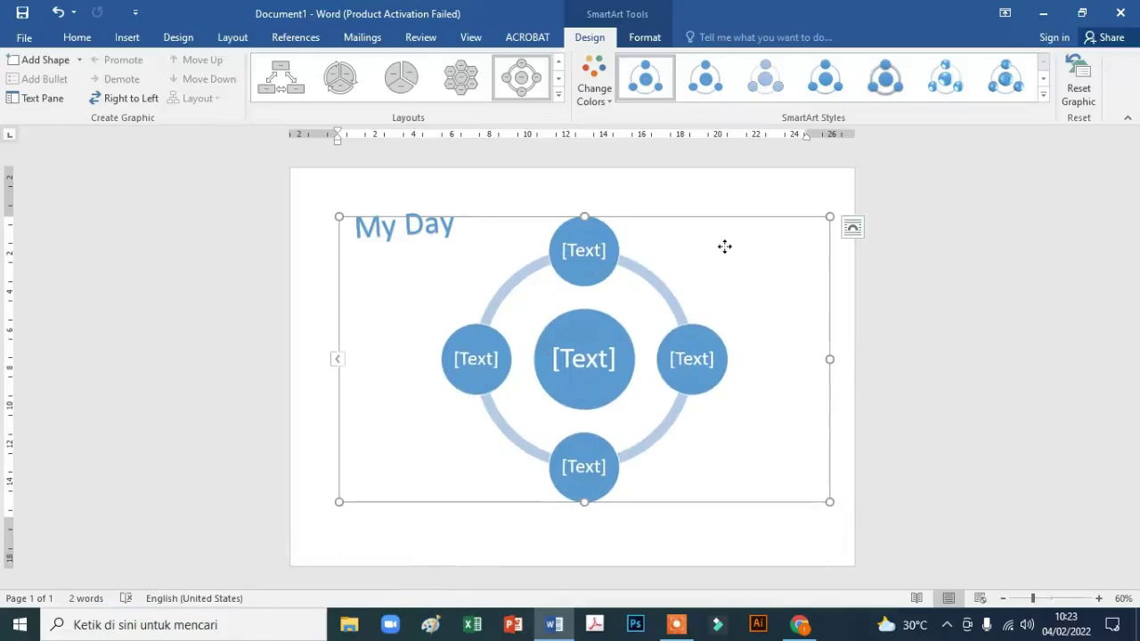
click(72, 37)
click(242, 67)
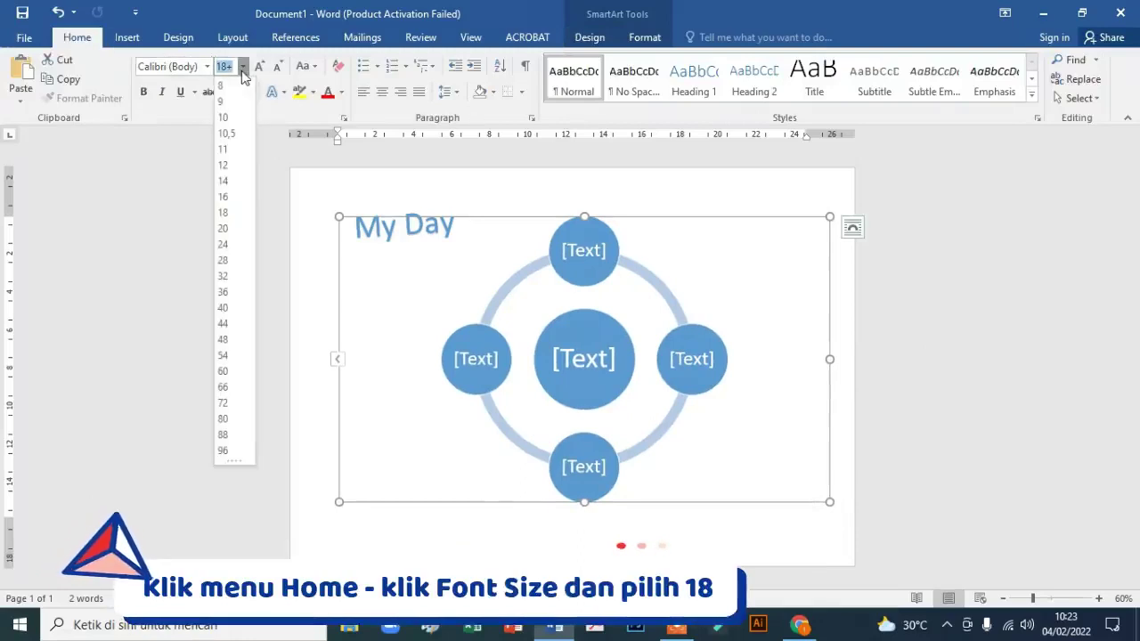
click(224, 213)
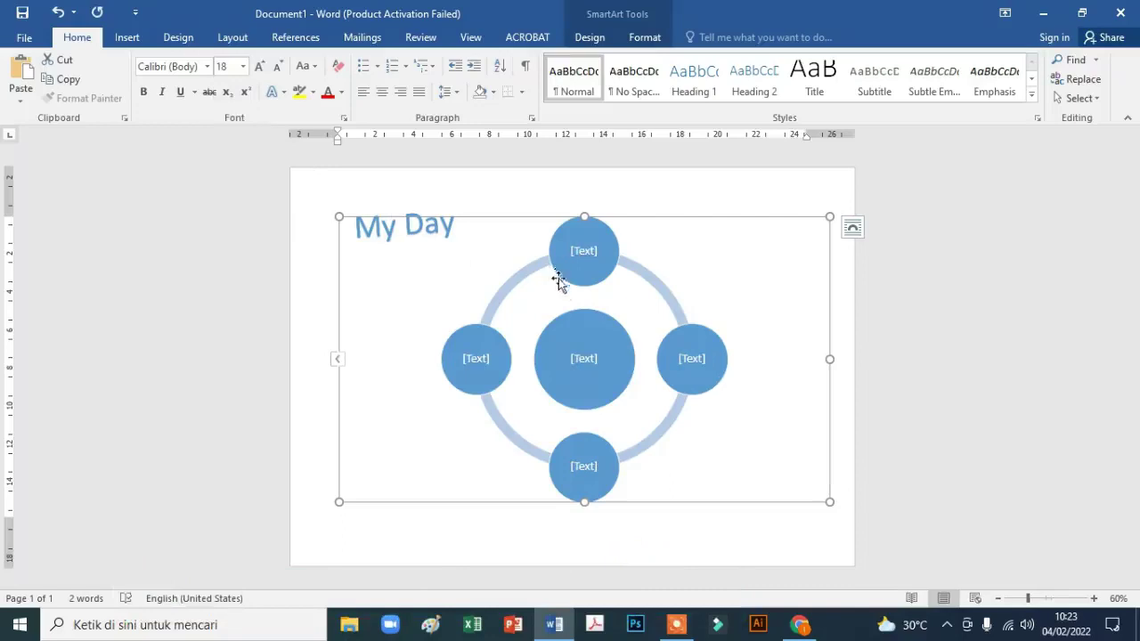
click(588, 39)
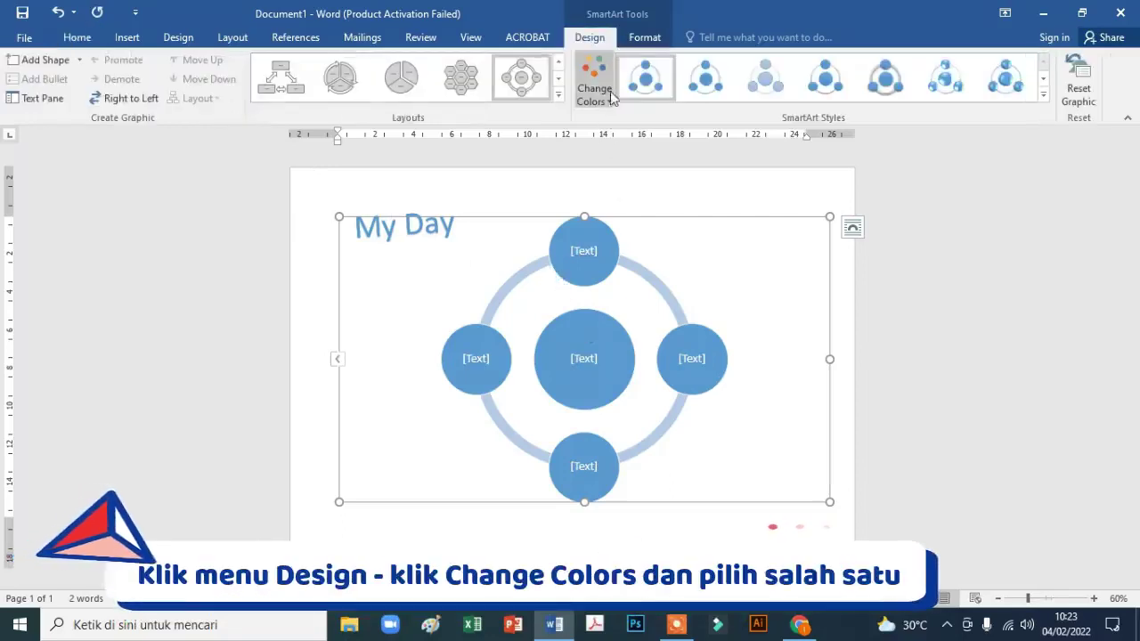
Apply a Colorful colour scheme to the Radial Cycle diagram
click(610, 94)
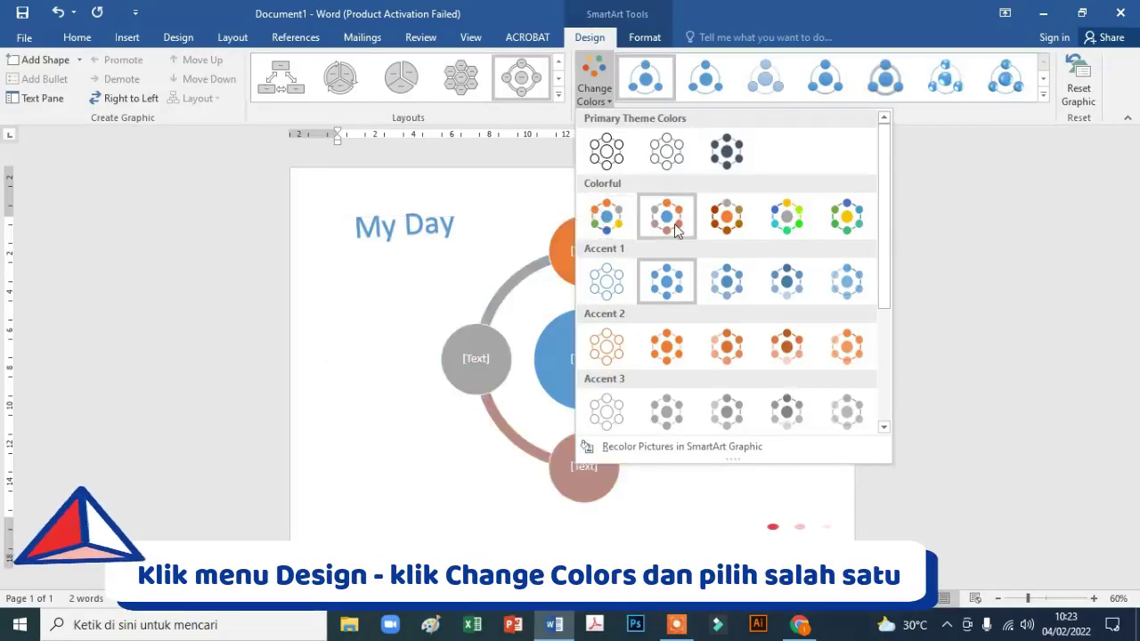
click(840, 222)
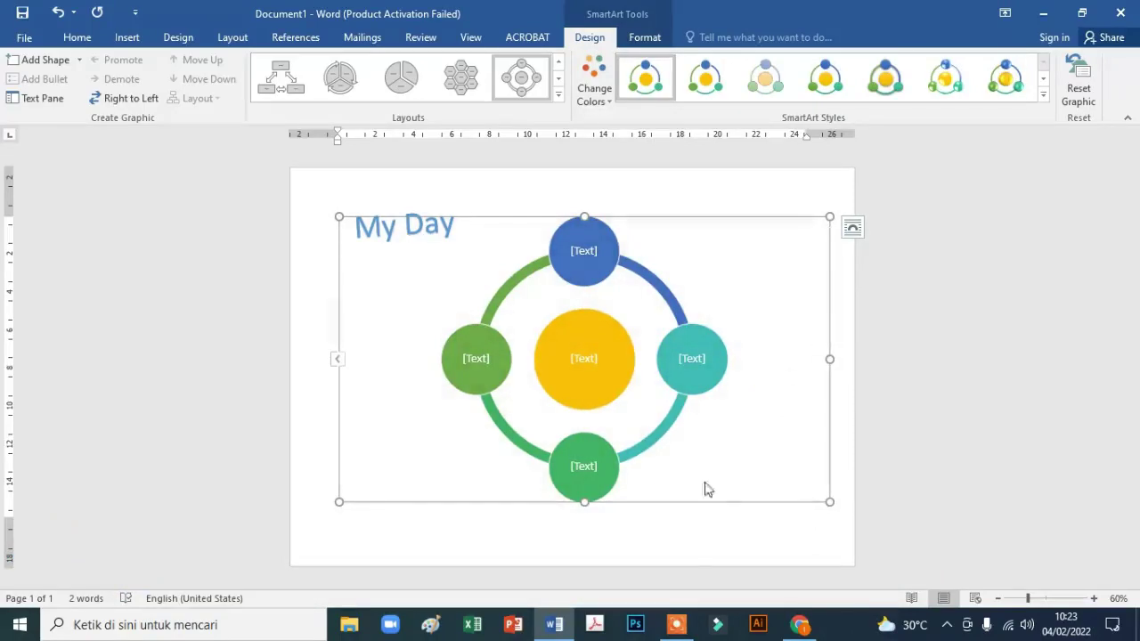
click(611, 249)
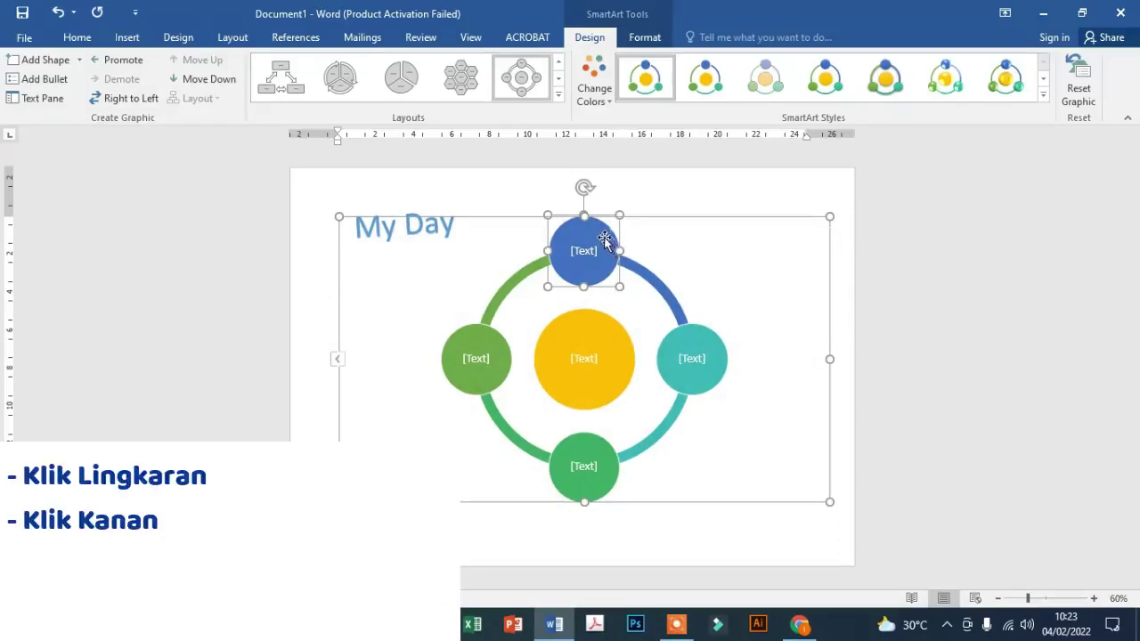
Add a circle after the top blue circle and narrow the diagram
right_click(600, 236)
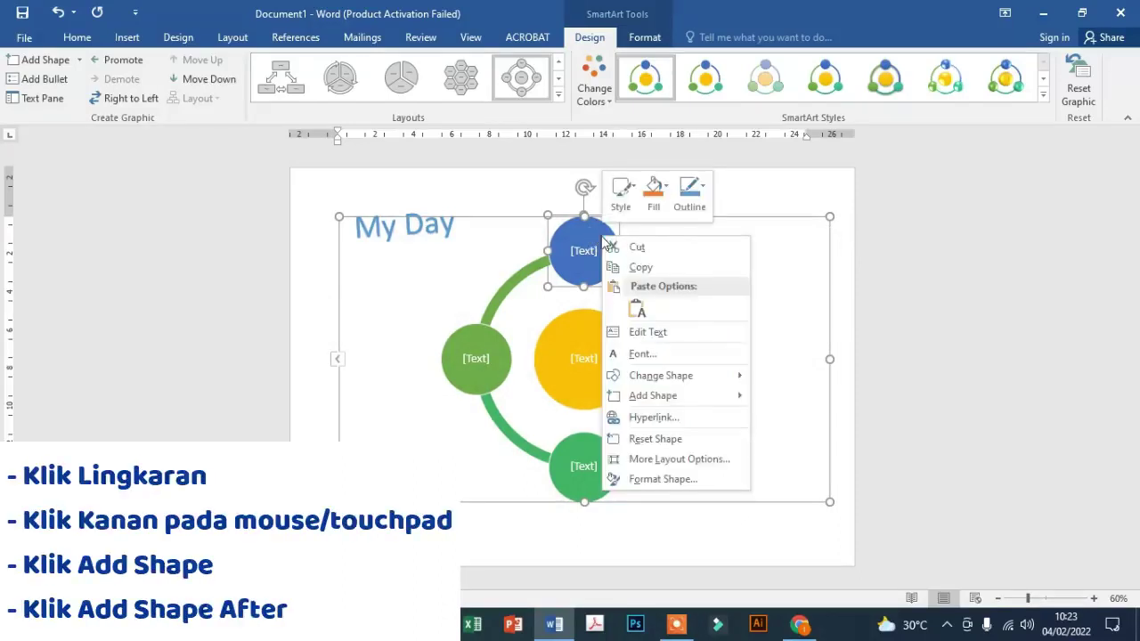
click(654, 398)
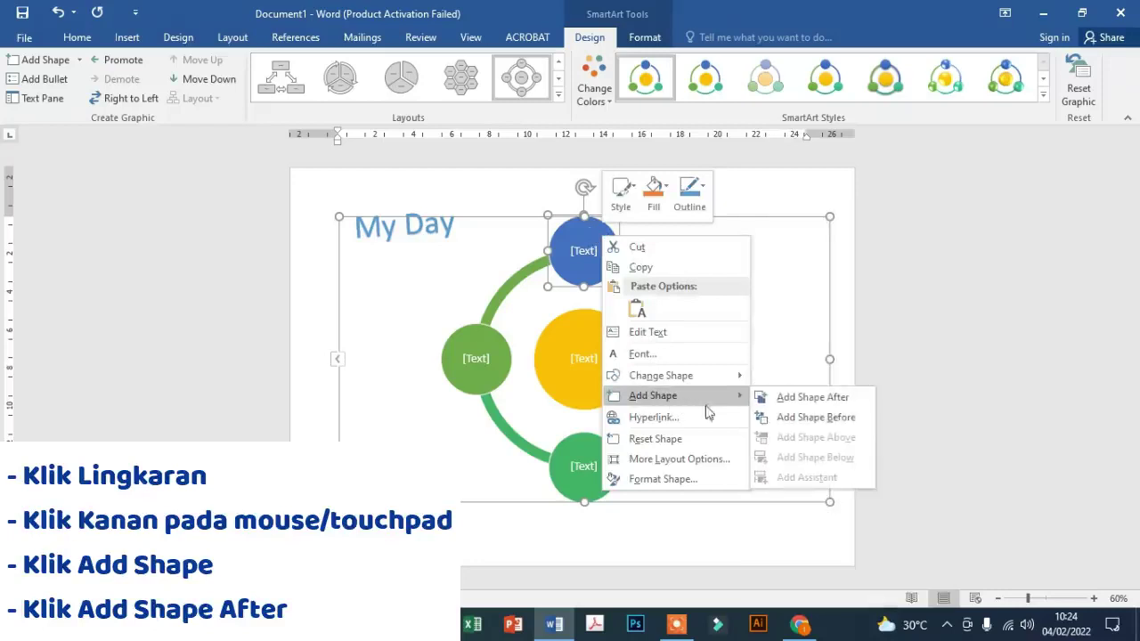
click(812, 397)
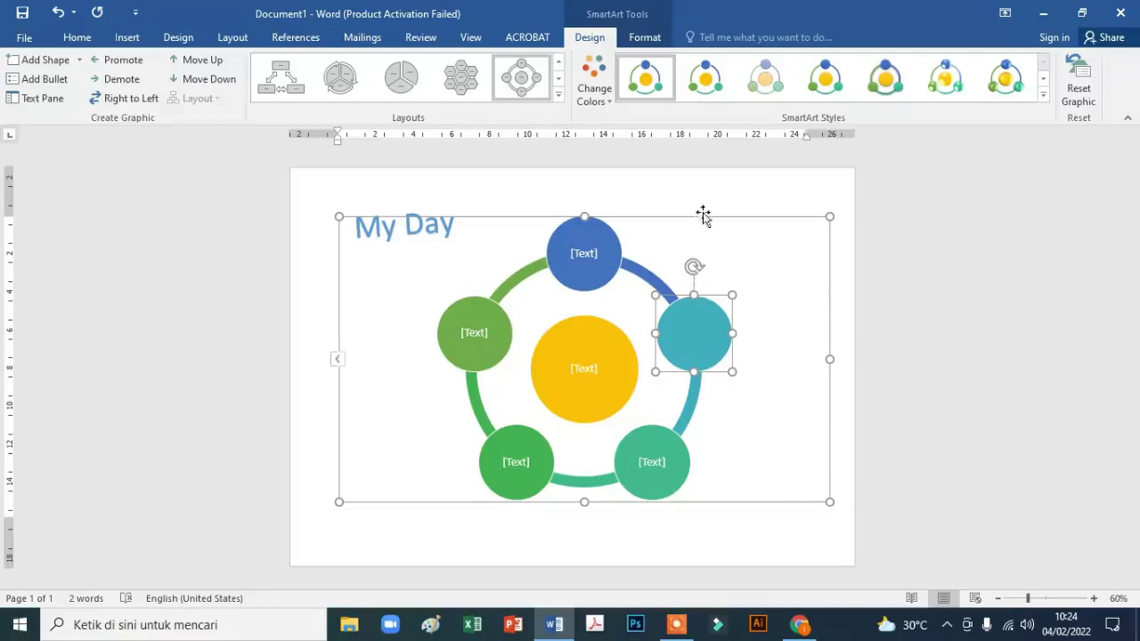
drag(828, 357, 805, 356)
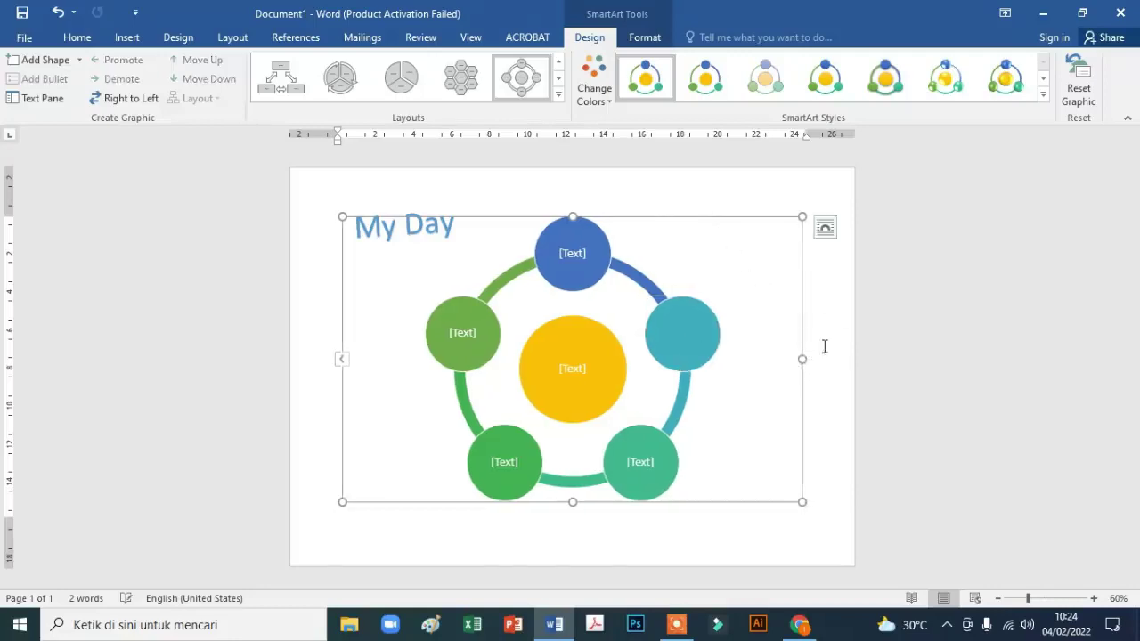
click(827, 412)
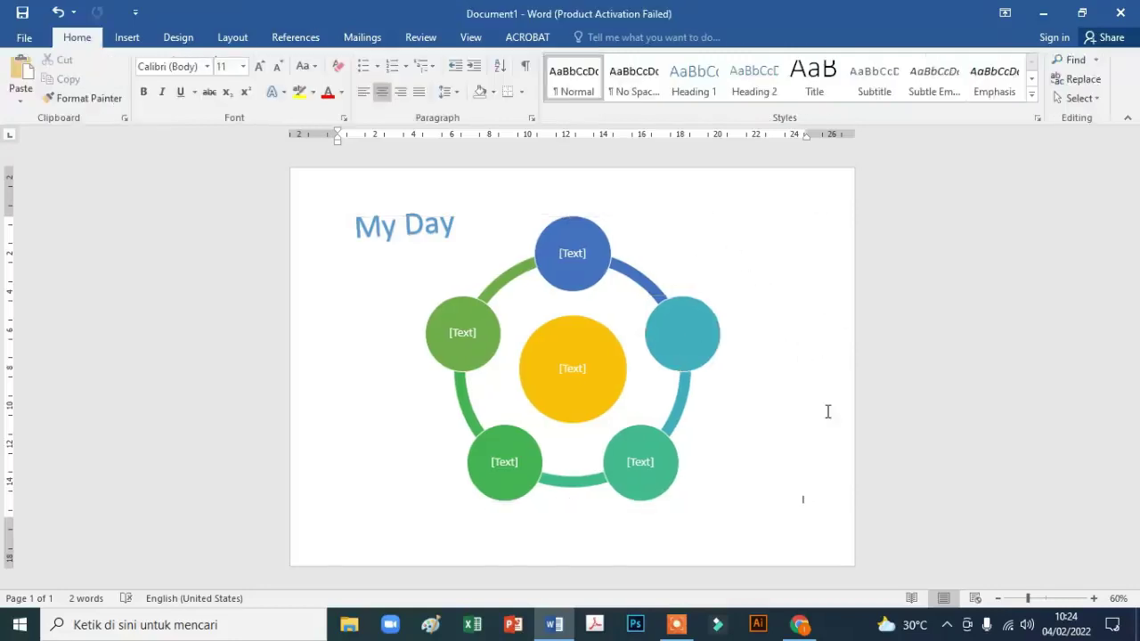
click(617, 304)
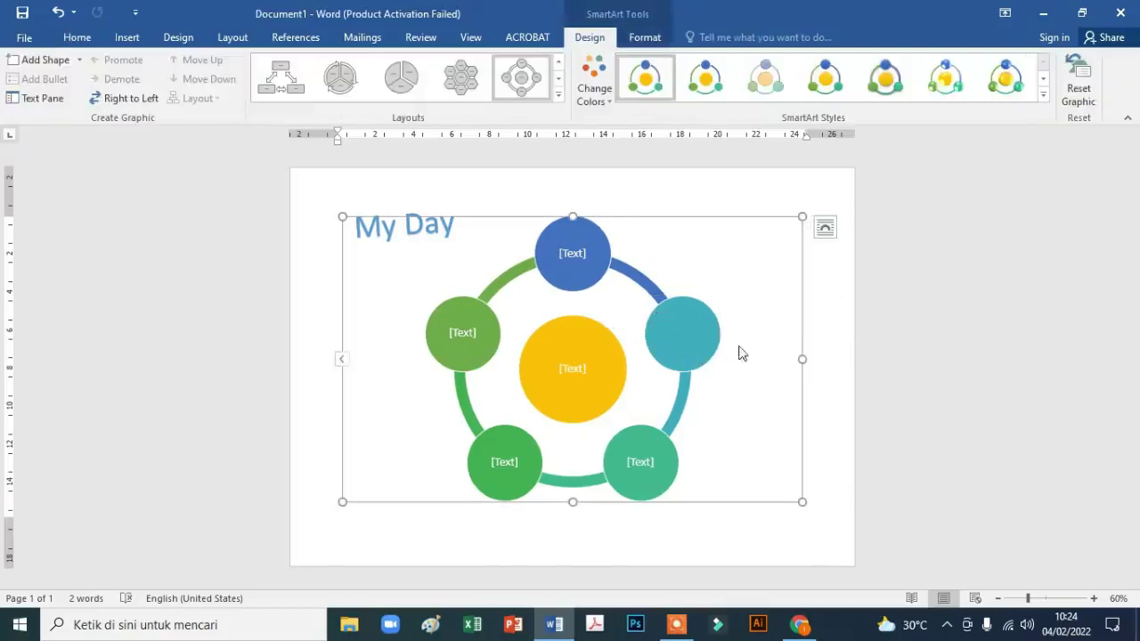
click(887, 332)
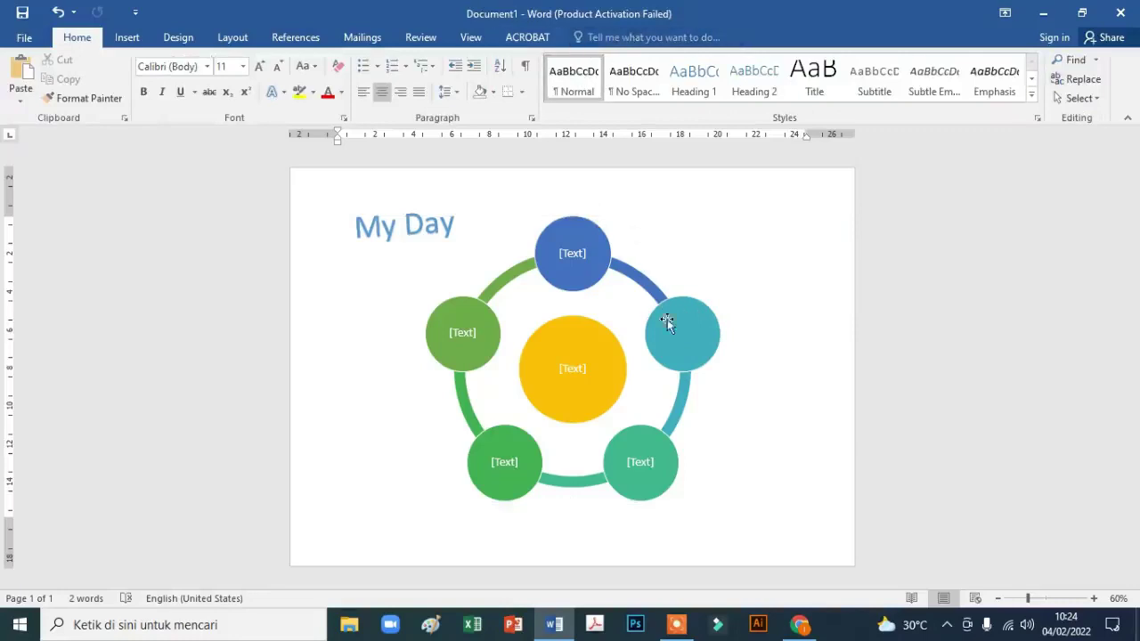
click(621, 304)
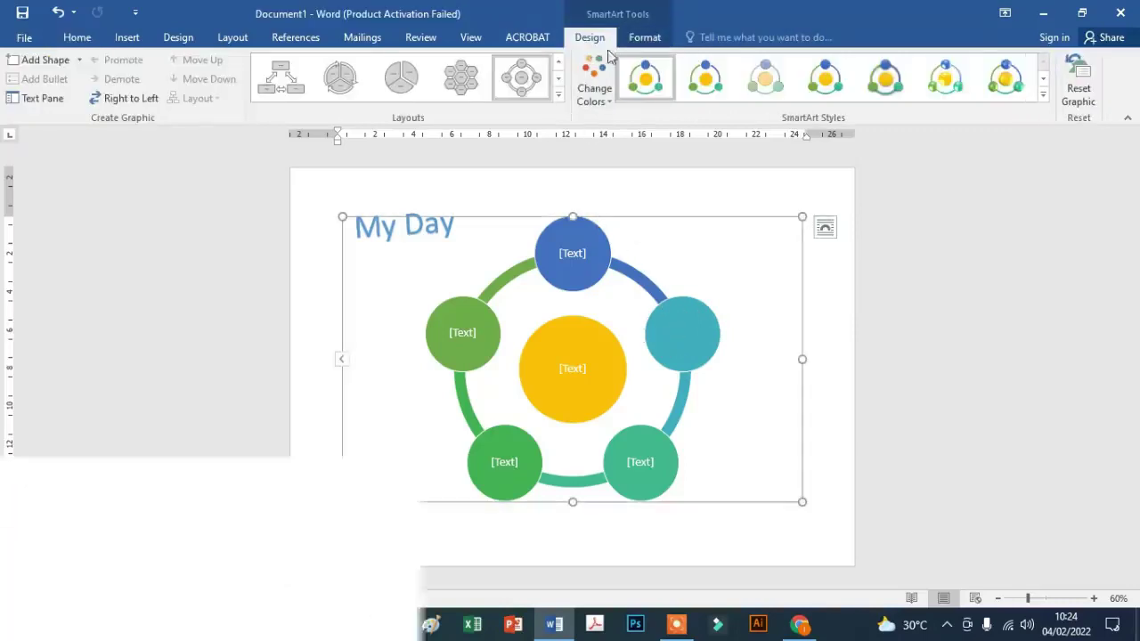
Add another circle after the right teal circle, making six outer circles
click(693, 321)
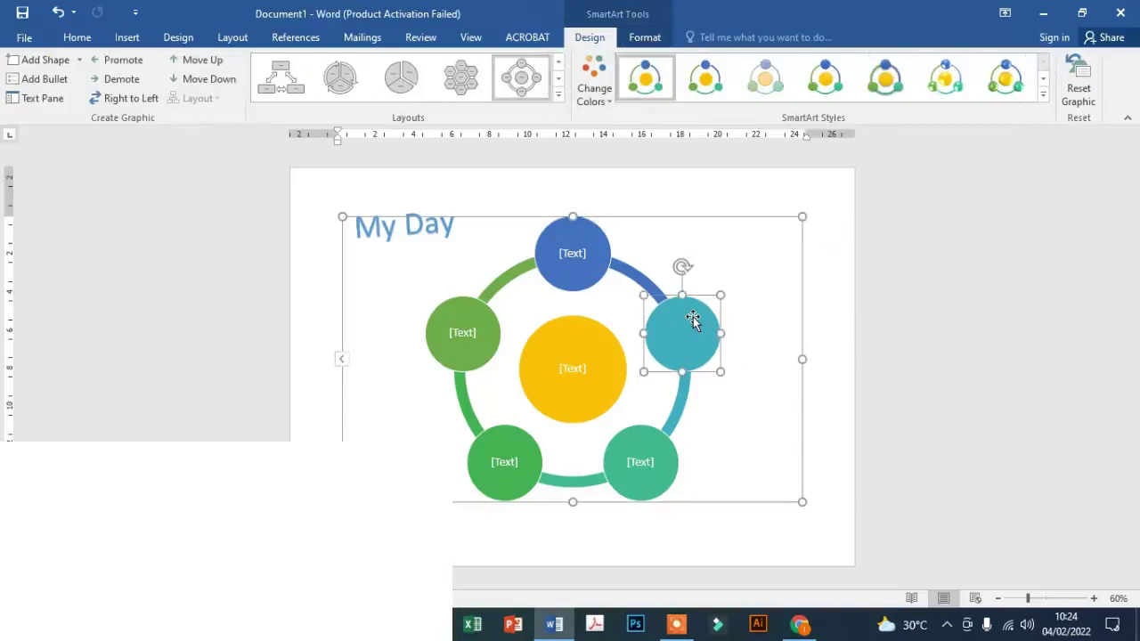
right_click(694, 322)
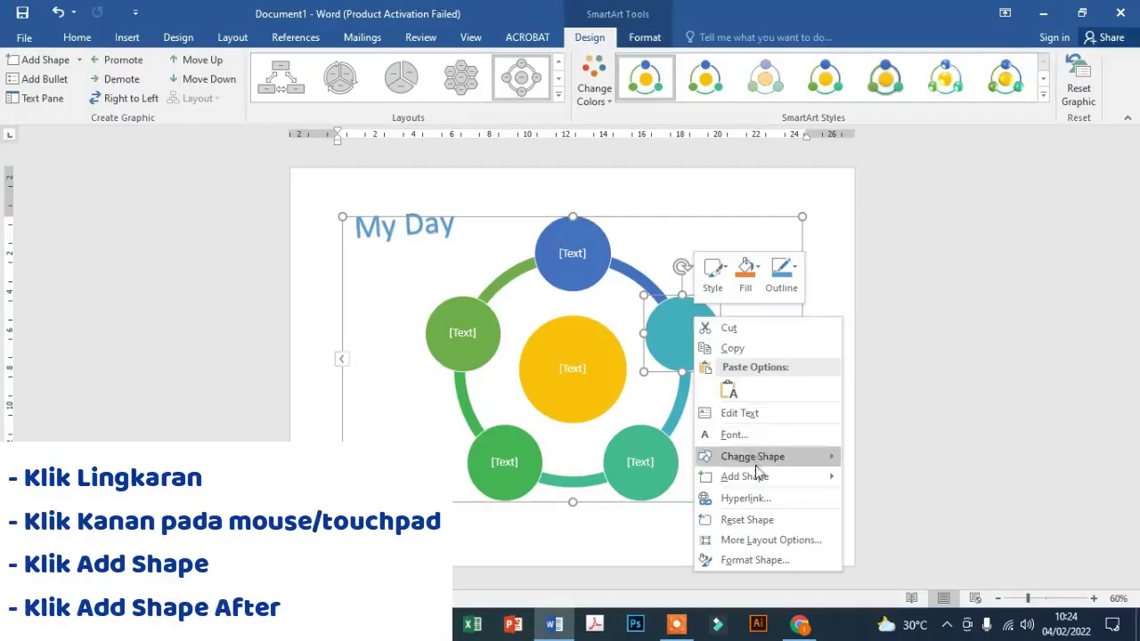
mouse_move(760, 479)
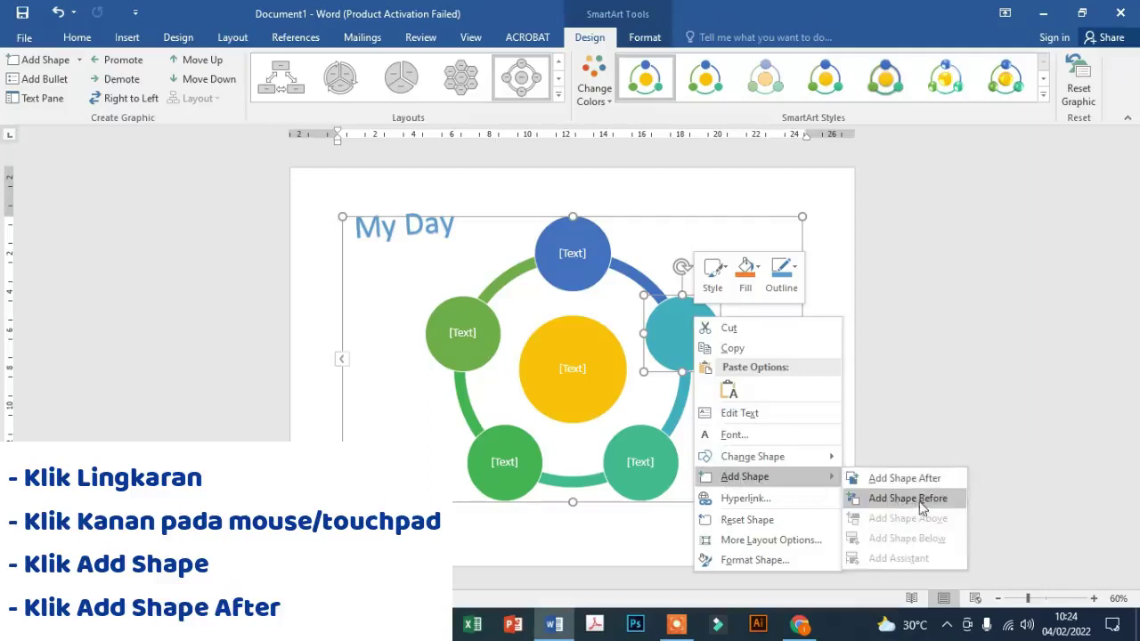
click(904, 479)
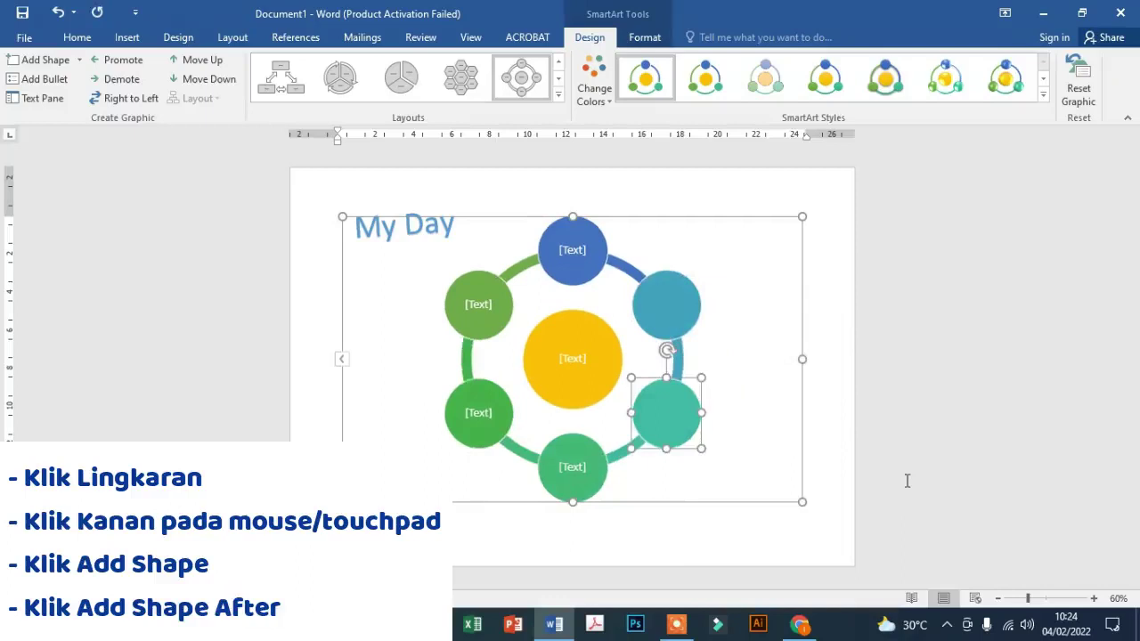
click(828, 351)
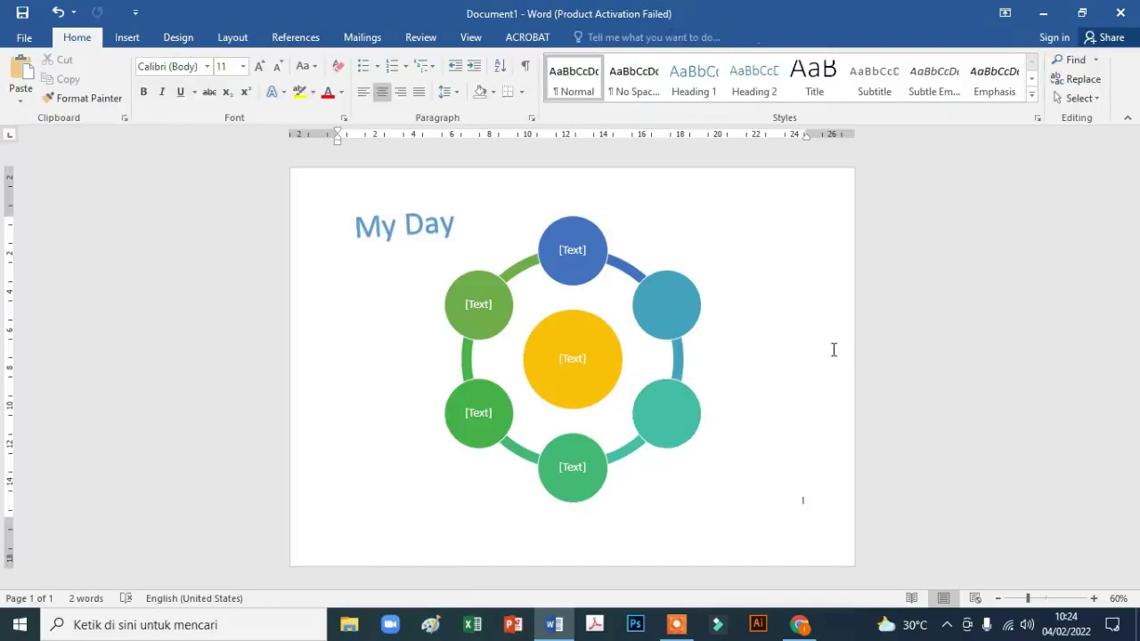
Label the yellow centre circle 'Thursday' with '10 Feb 2022' on a second line
click(562, 345)
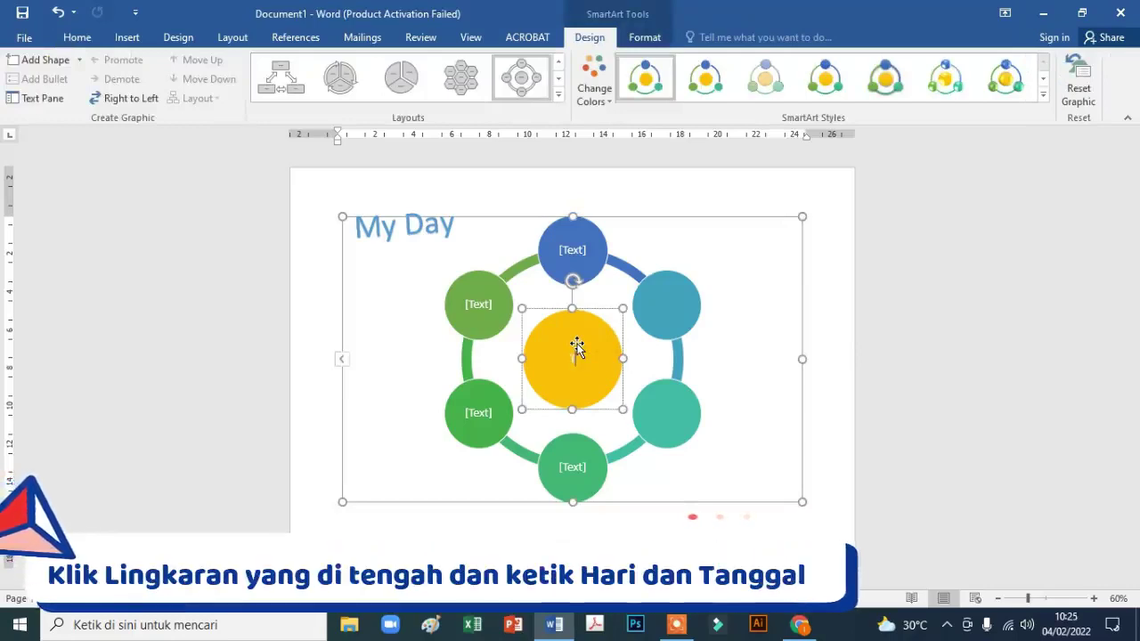
click(577, 345)
text(ursday)
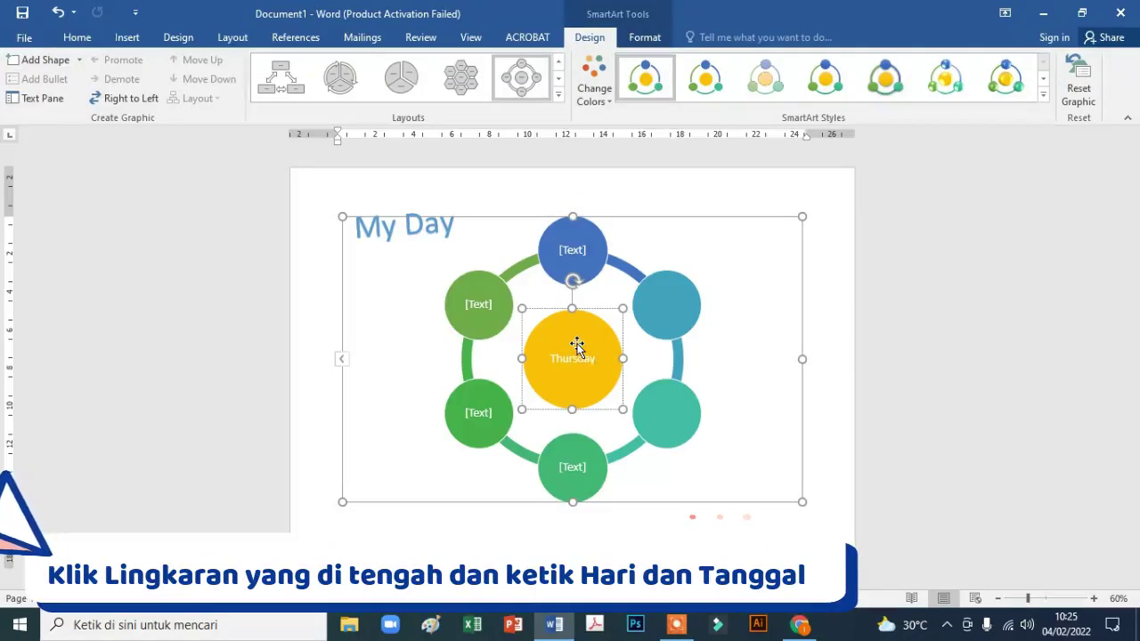
key(Return)
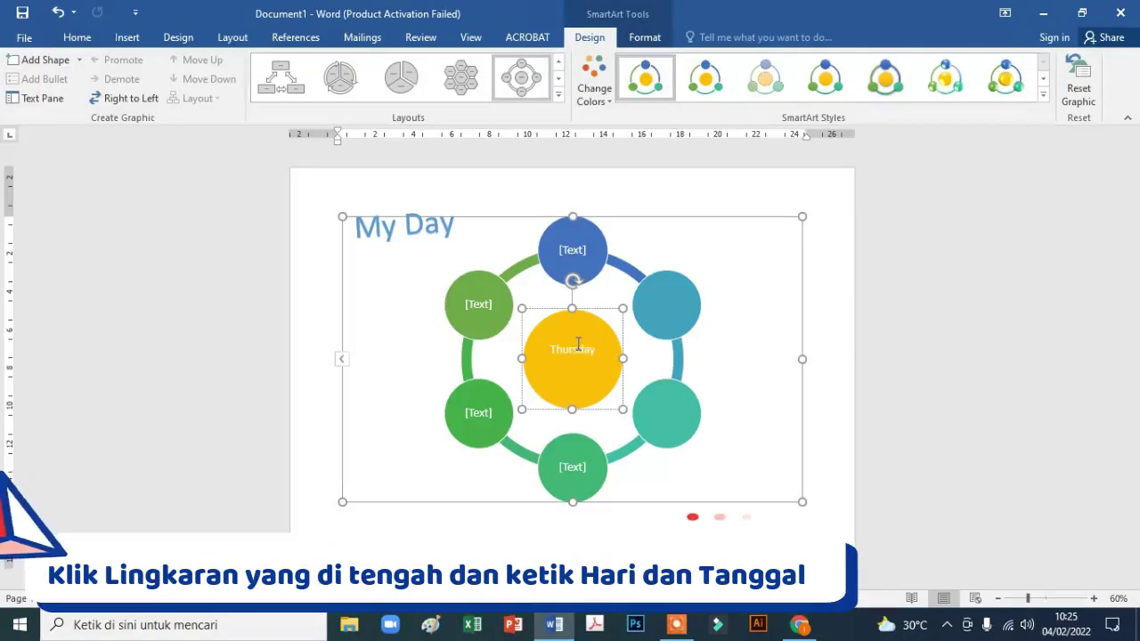
text(10 Feb)
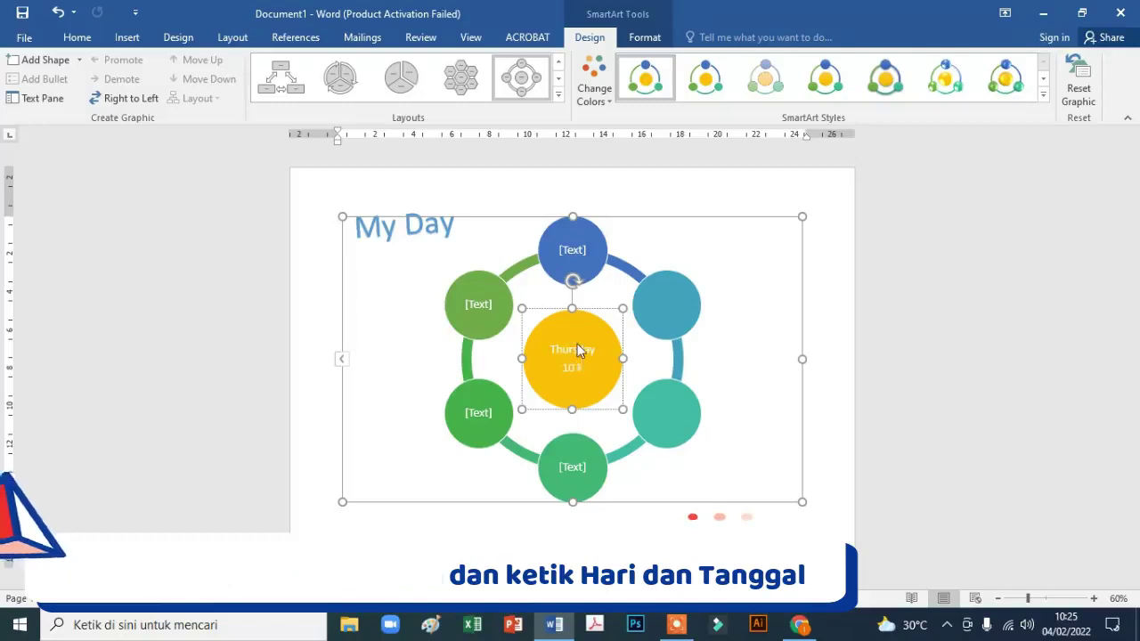
text( 2022)
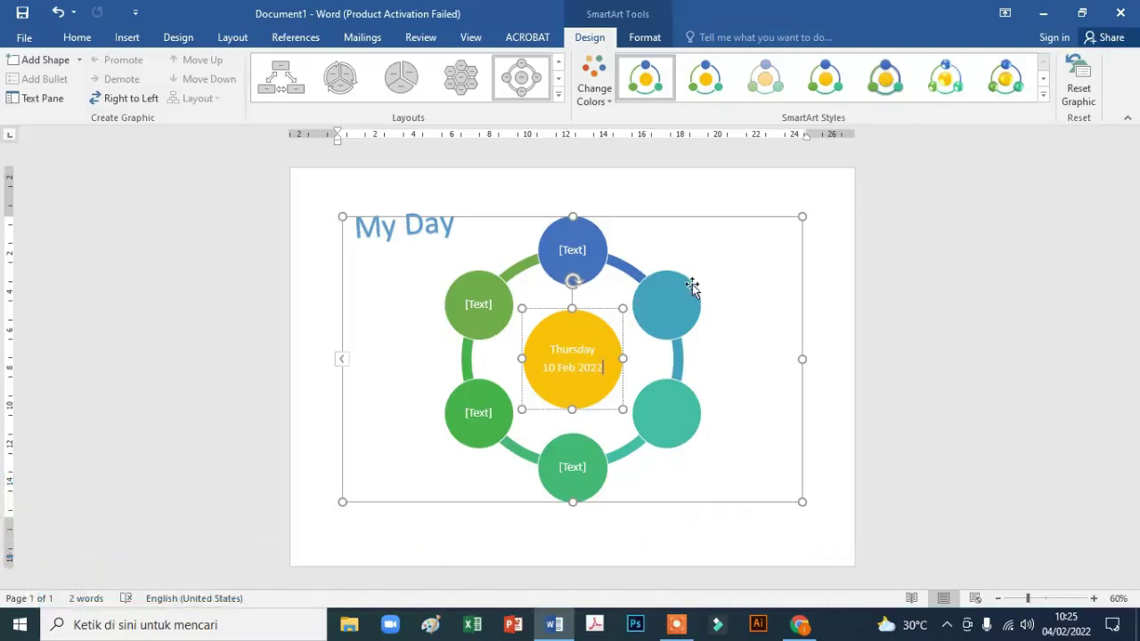
click(690, 207)
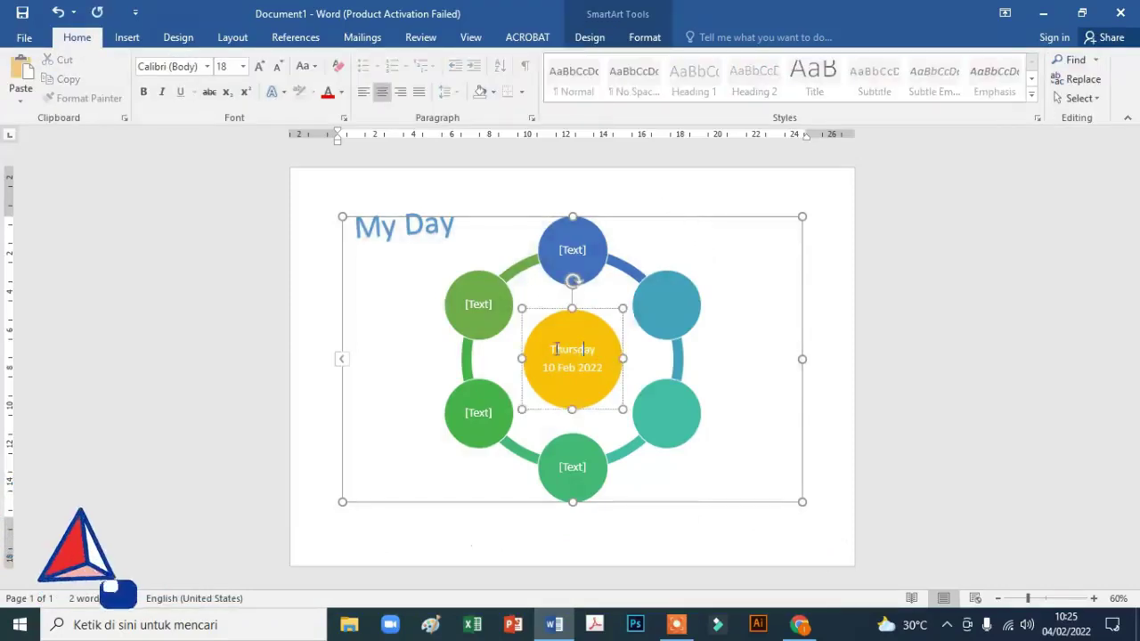
Colour the centre circle's 'Thursday' and '10 Feb 2022' text black
drag(550, 349, 605, 367)
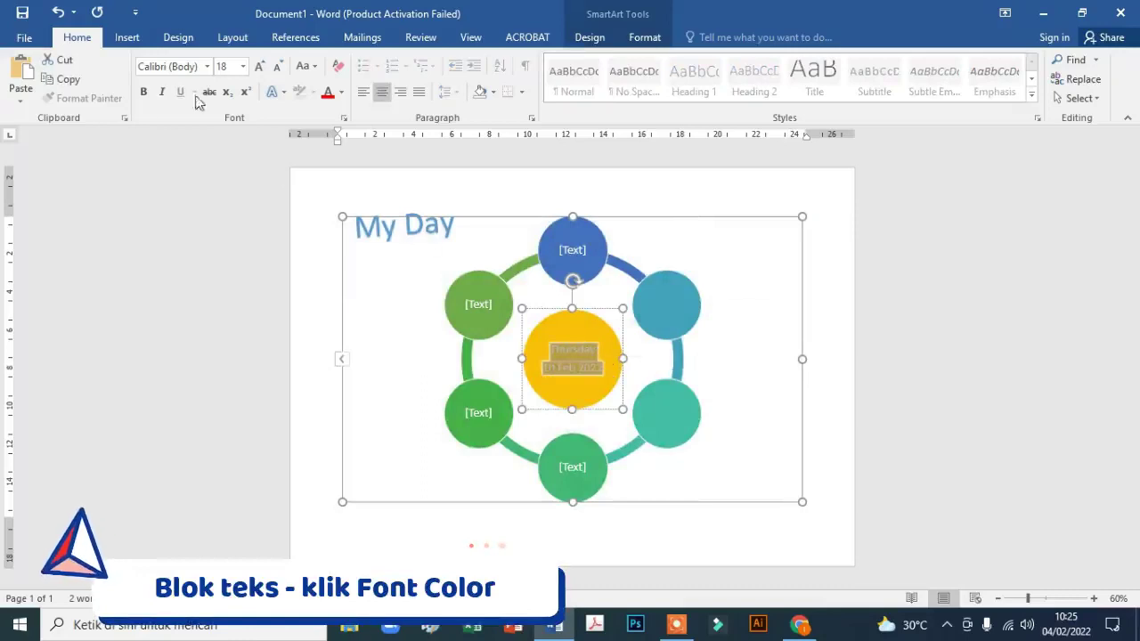
click(342, 93)
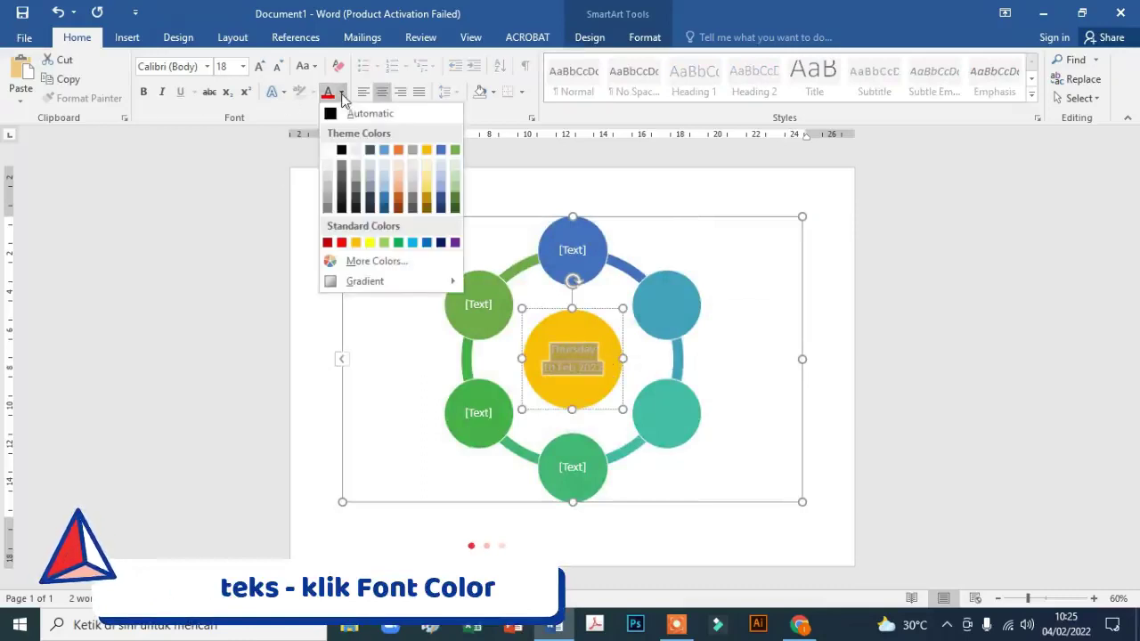
click(342, 152)
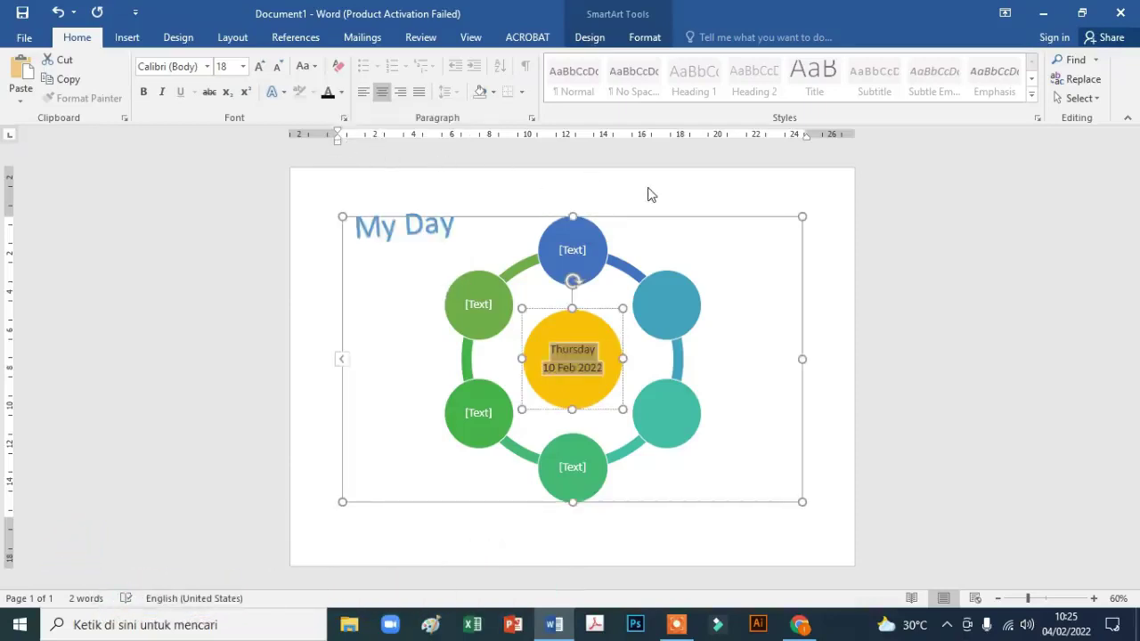
key(Escape)
click(814, 311)
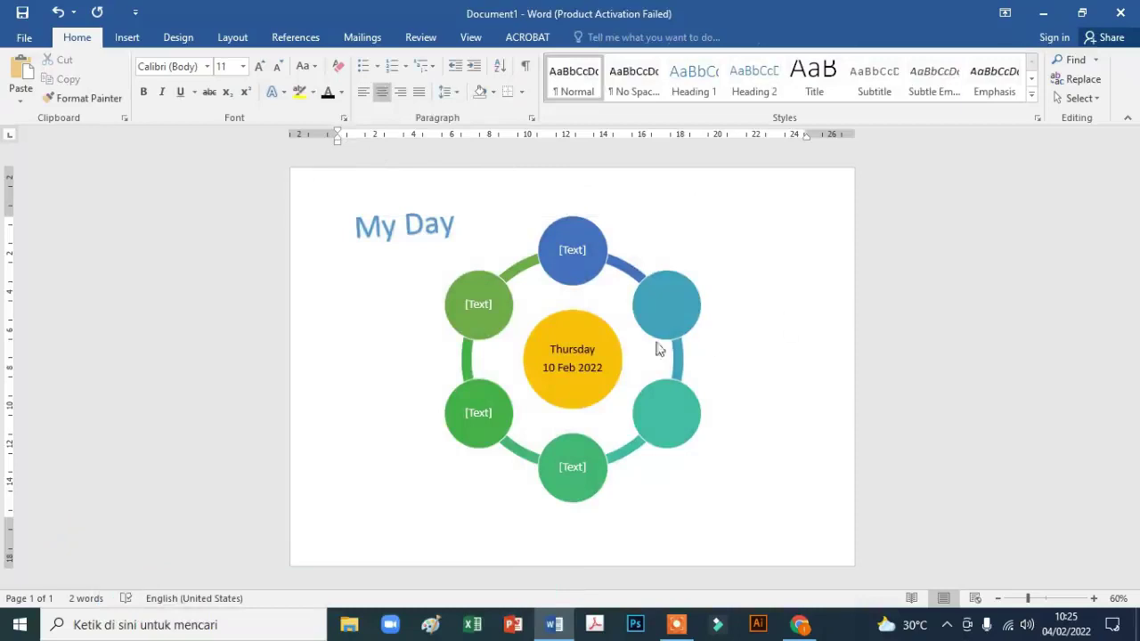
click(477, 401)
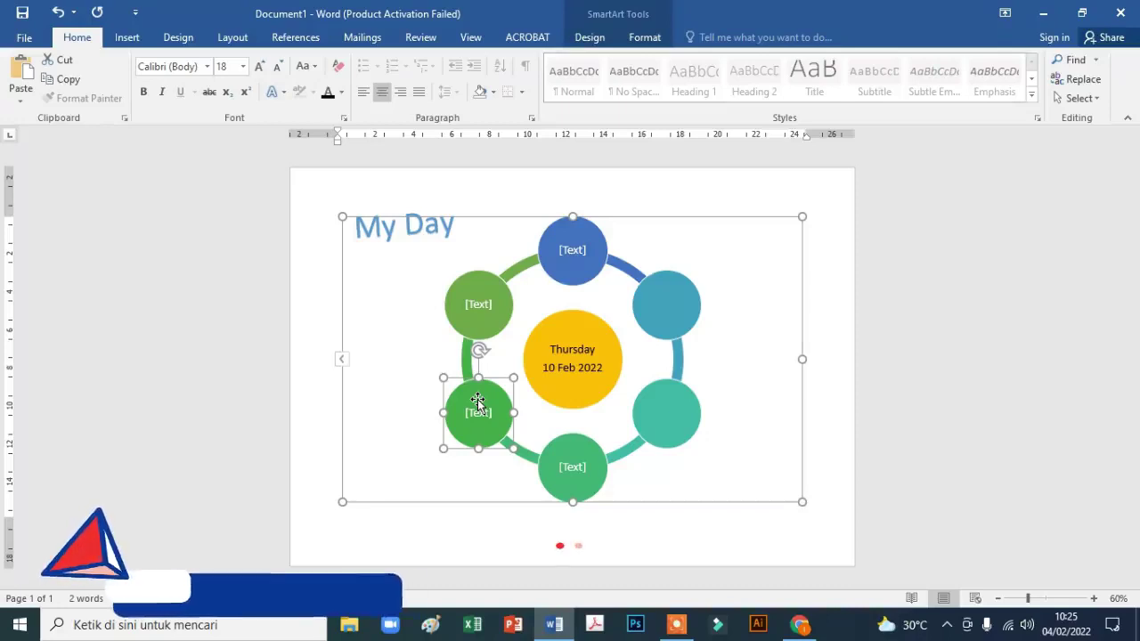
Label the lower-left, upper-left and top circles 'Wake up', 'School' and 'Lunch'
text(Wake)
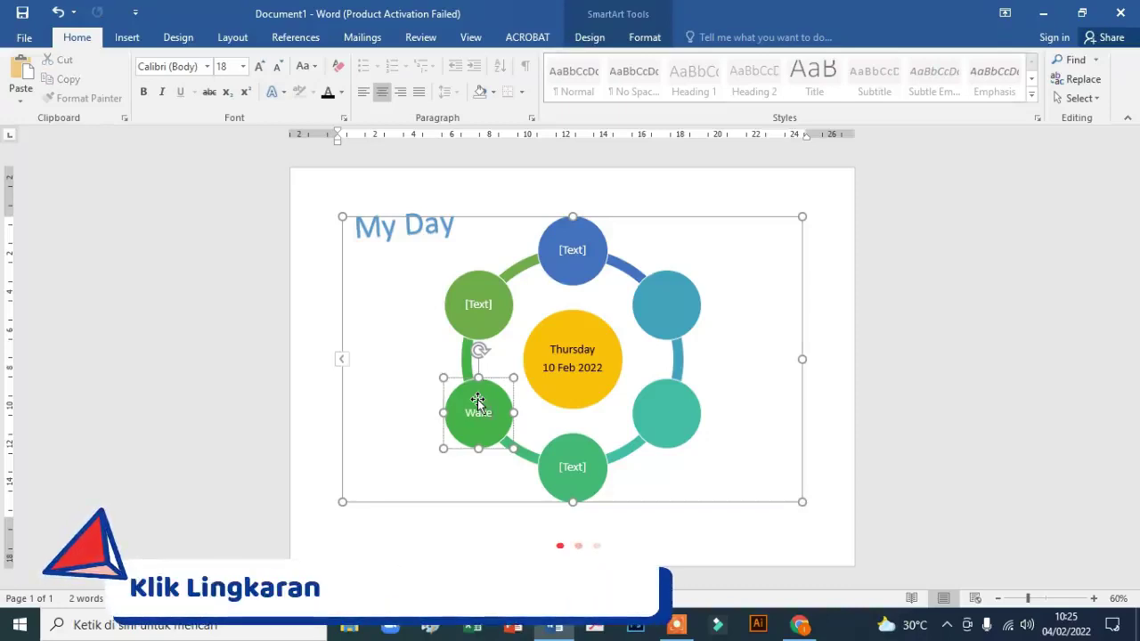
text( up)
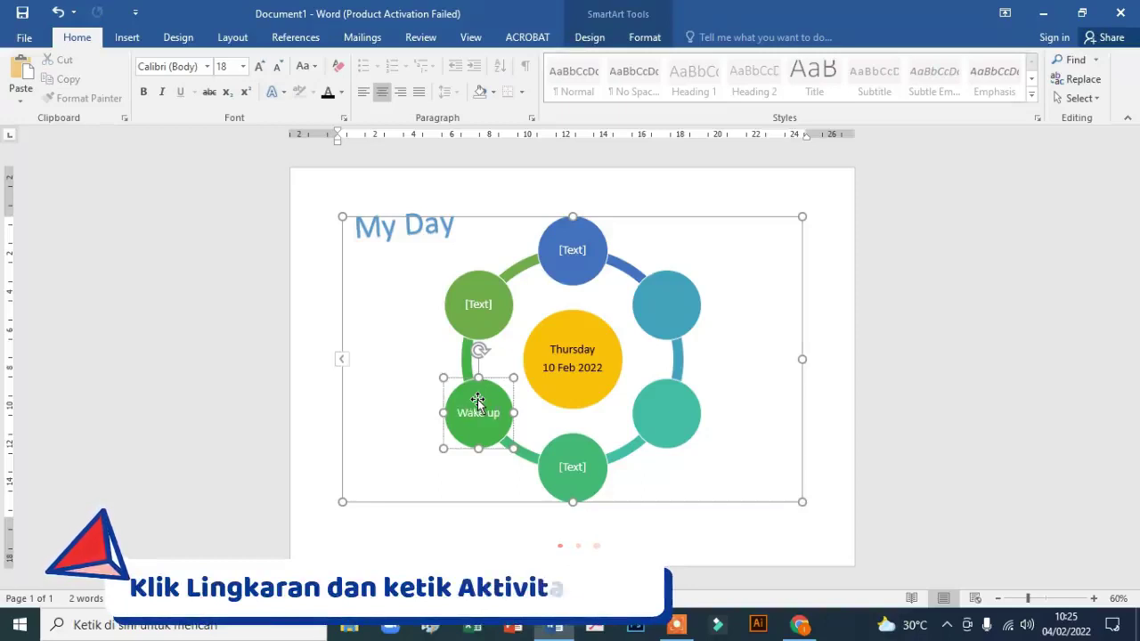
click(480, 294)
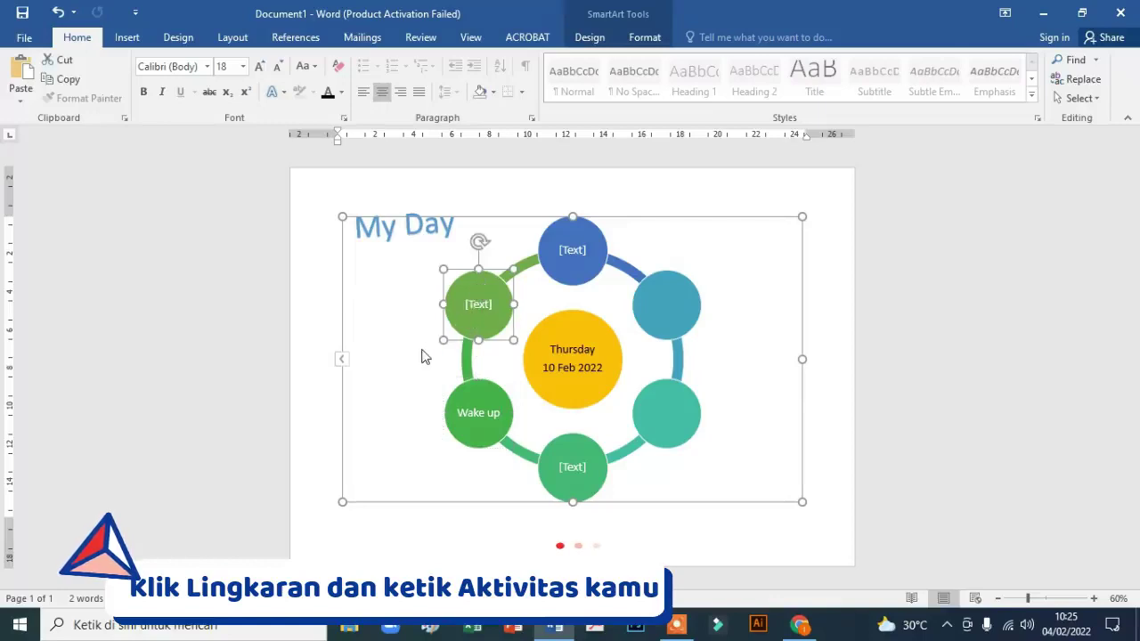
text(School)
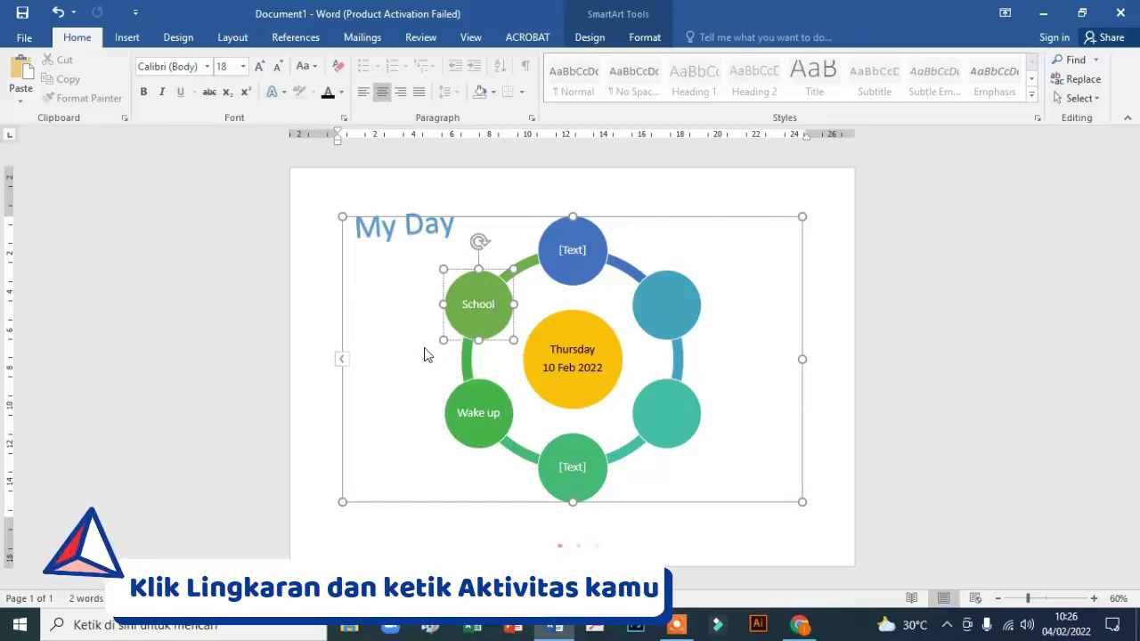
click(580, 234)
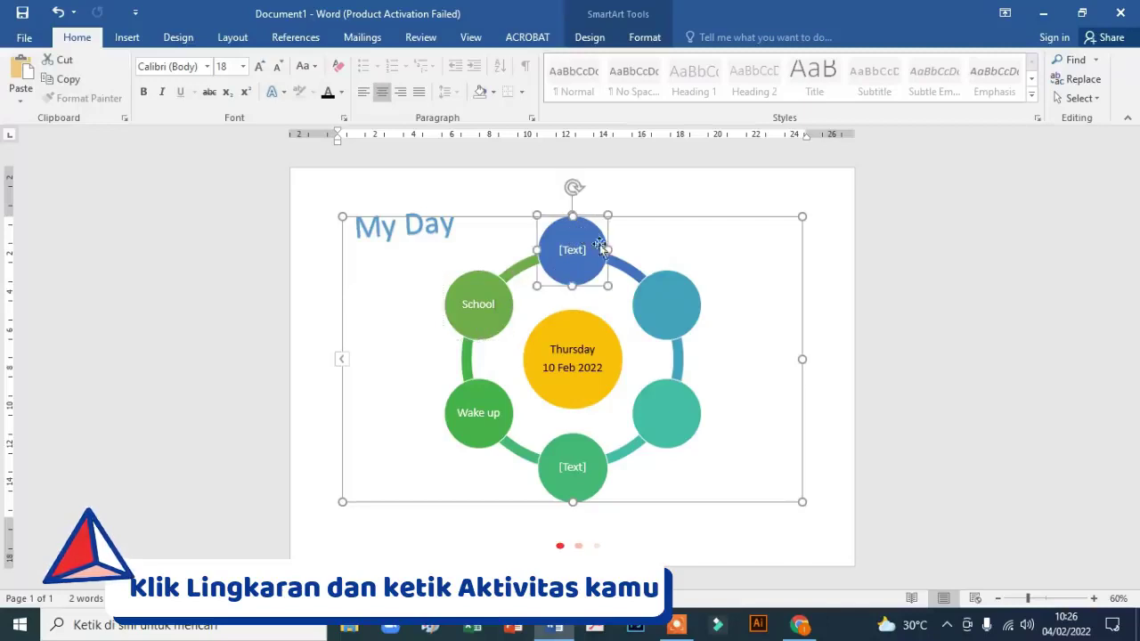
text(Lunch)
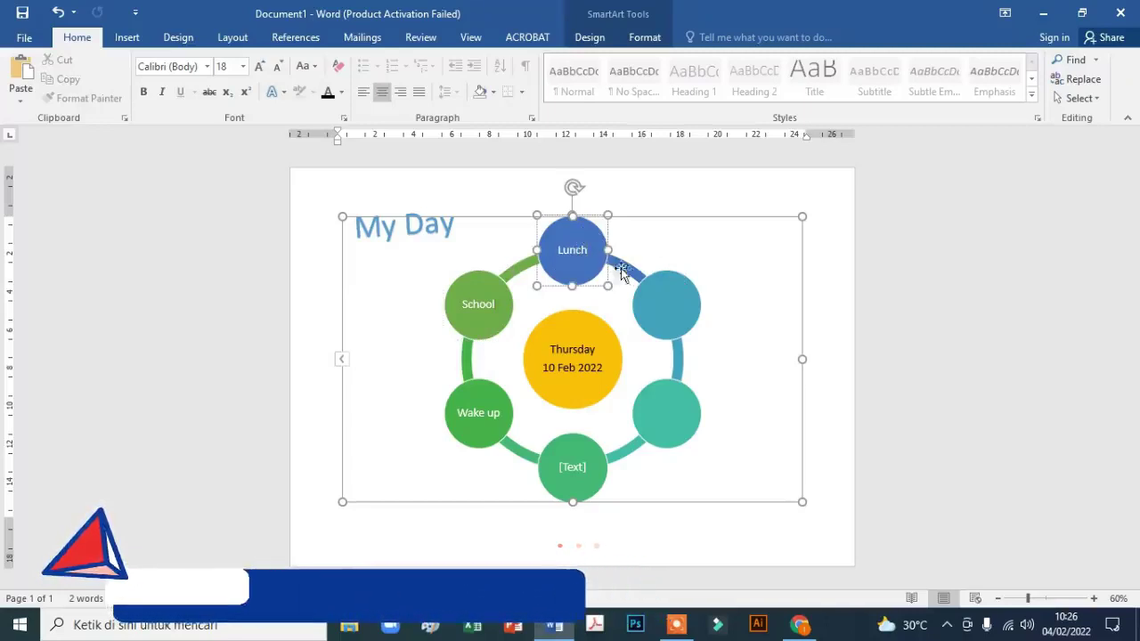
Label the last three outer circles Nap time, Play game and Grateful
click(674, 287)
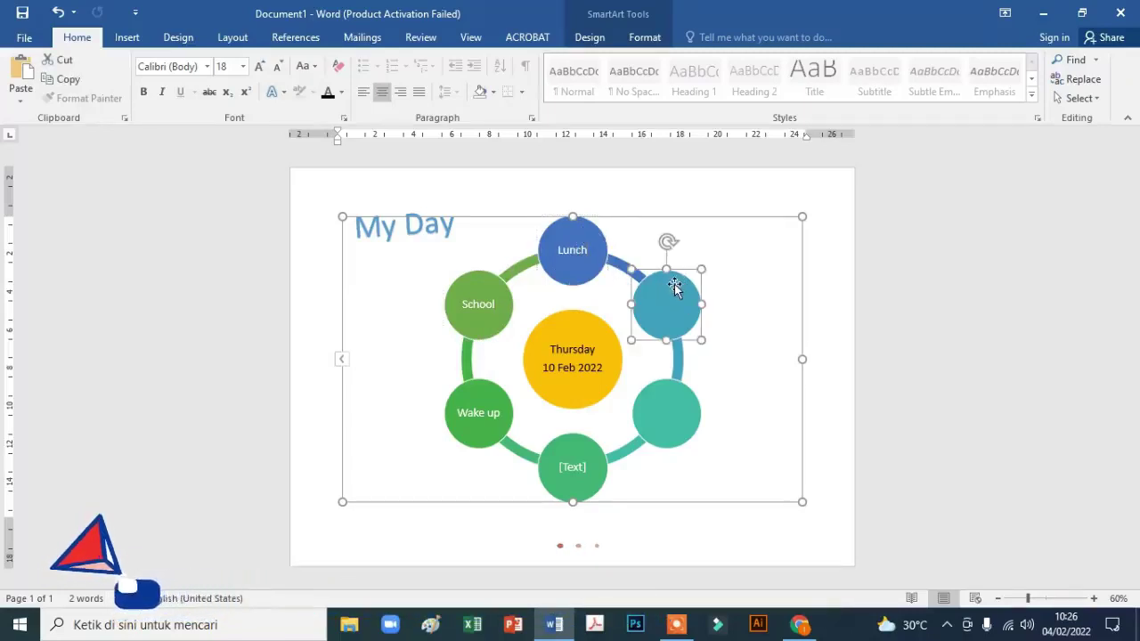
text(Na)
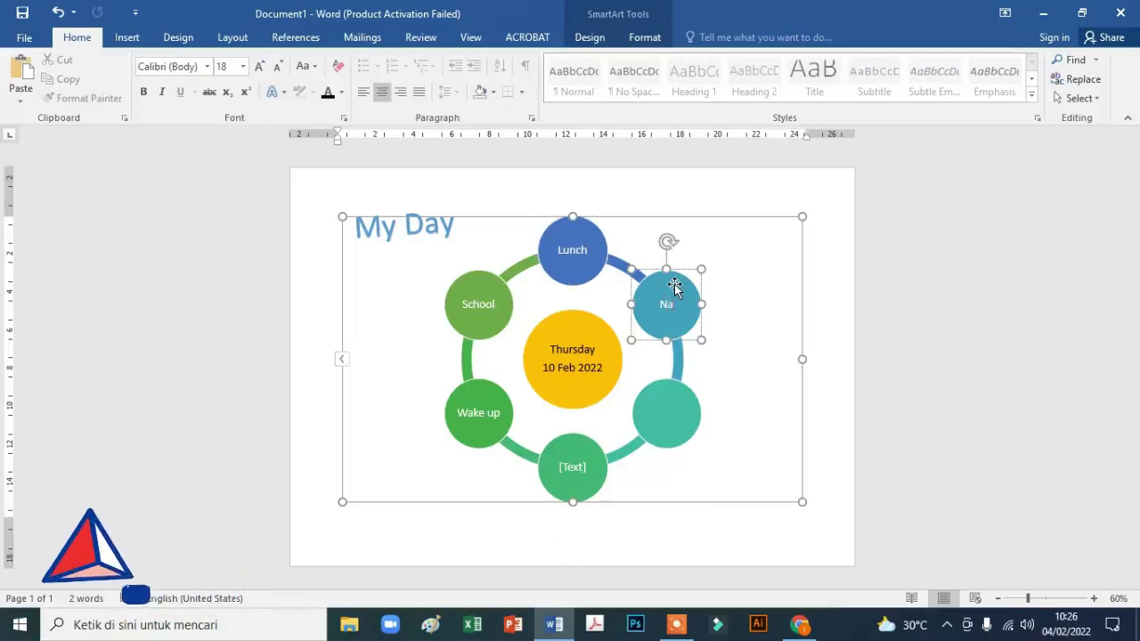
text(p tim)
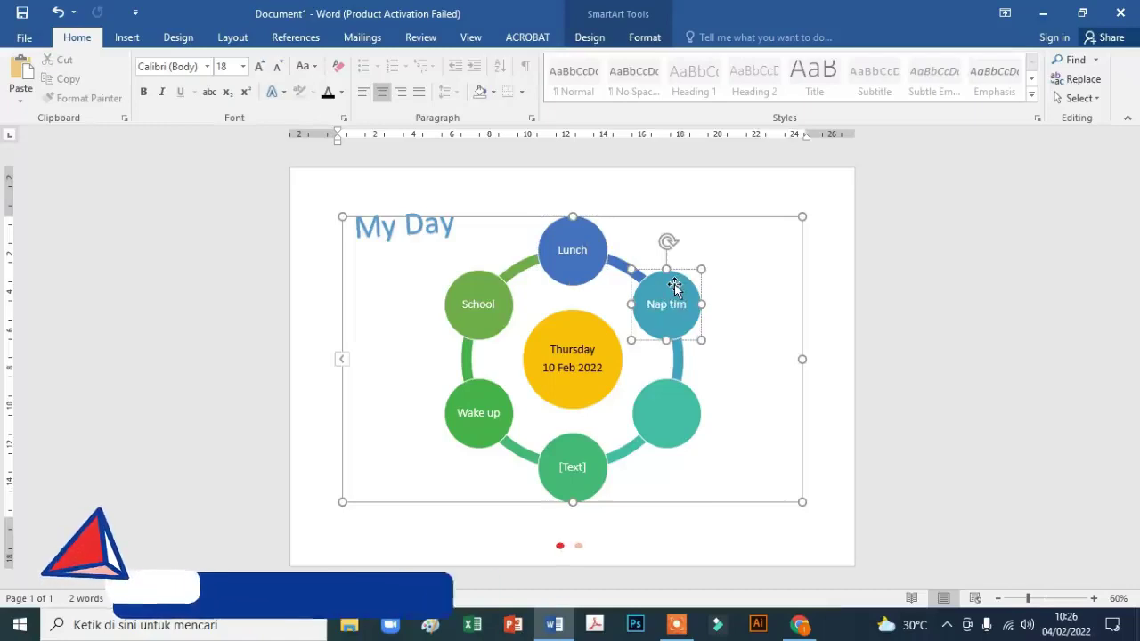
text(e)
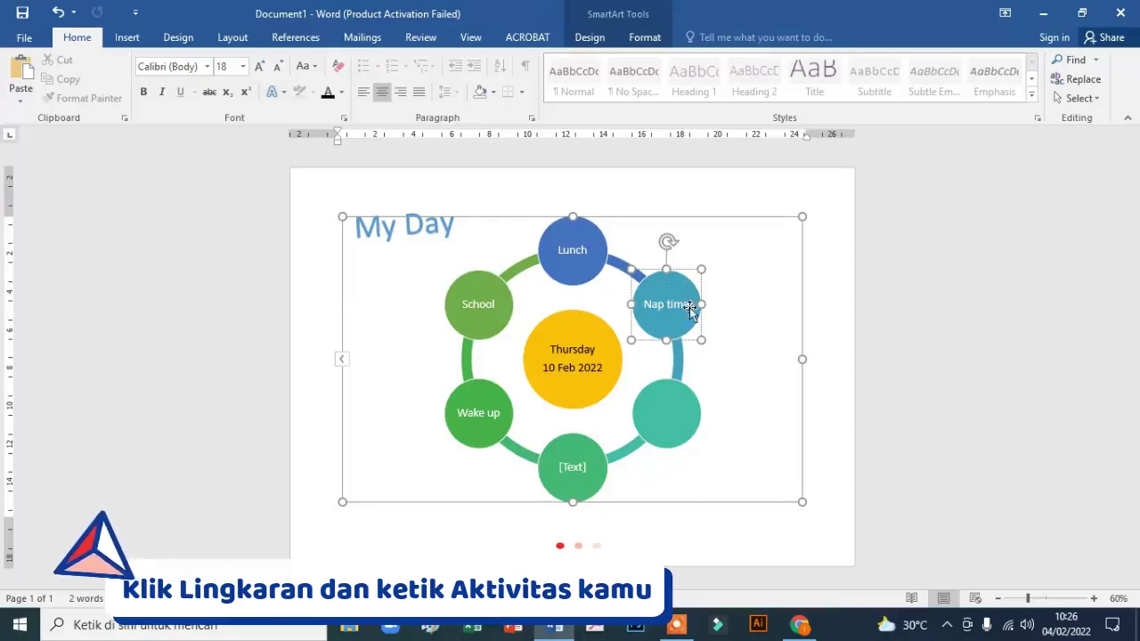
click(670, 404)
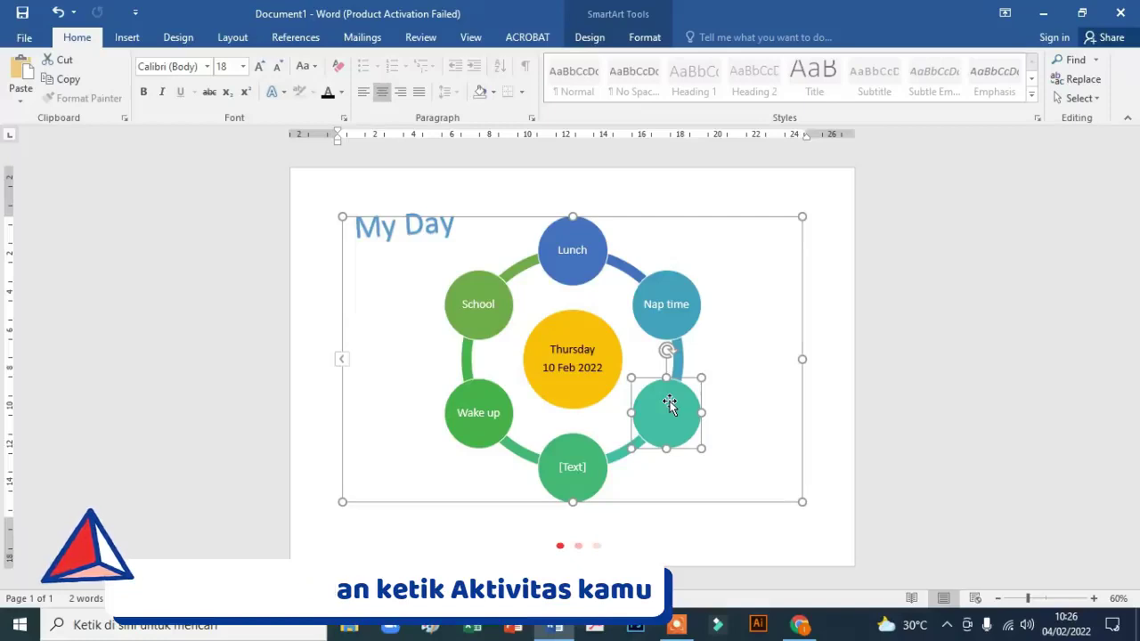
text(Pla)
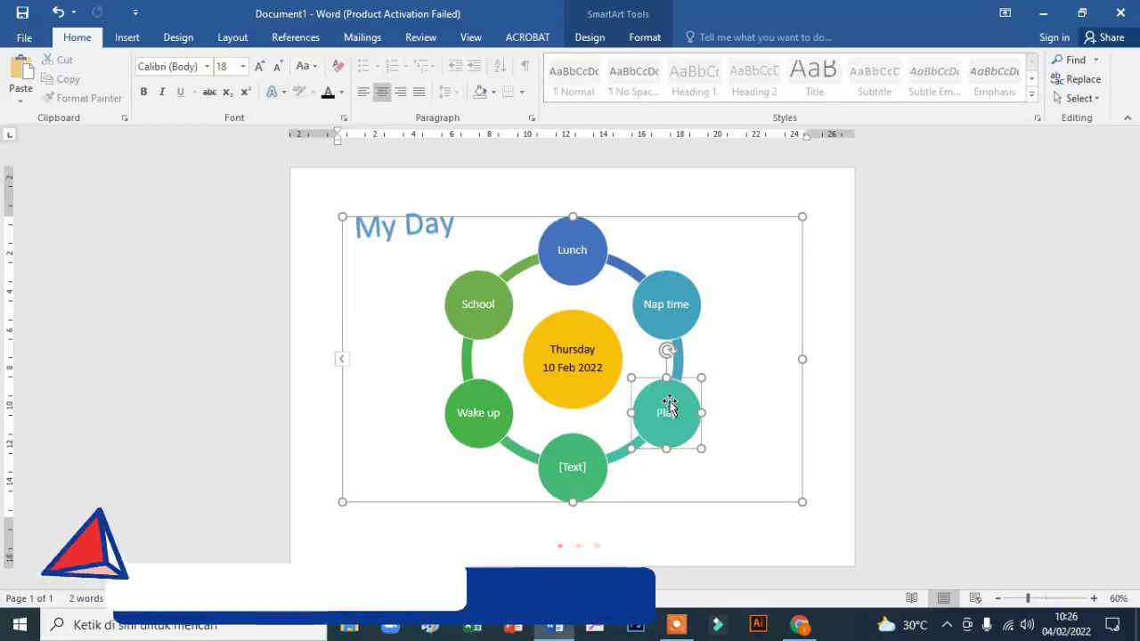
text(y game)
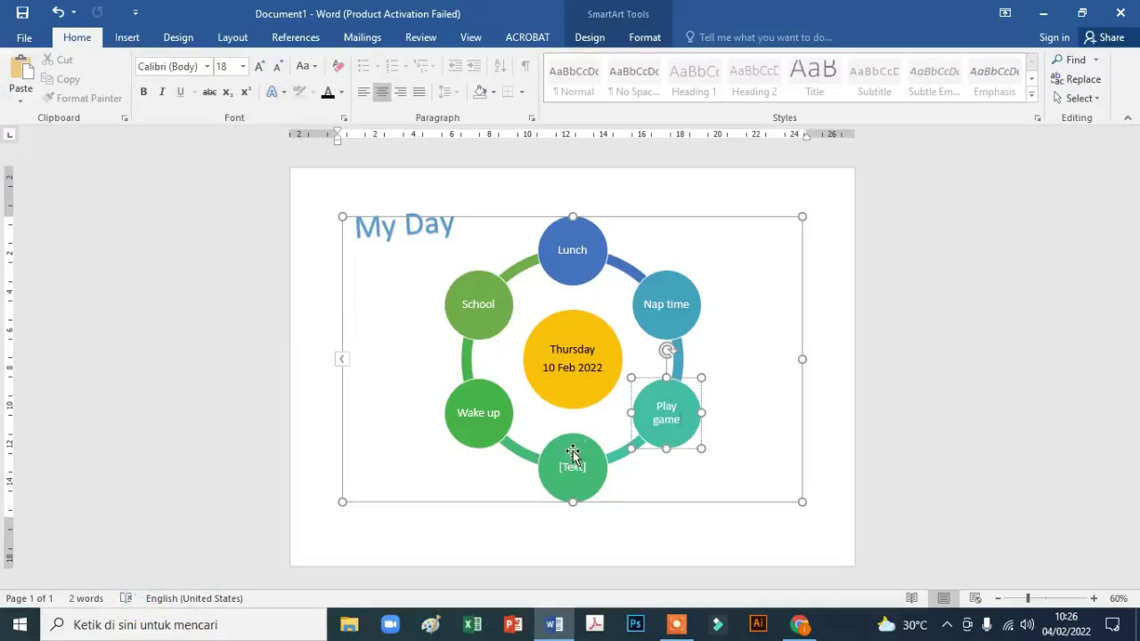
click(572, 454)
text(Grateful)
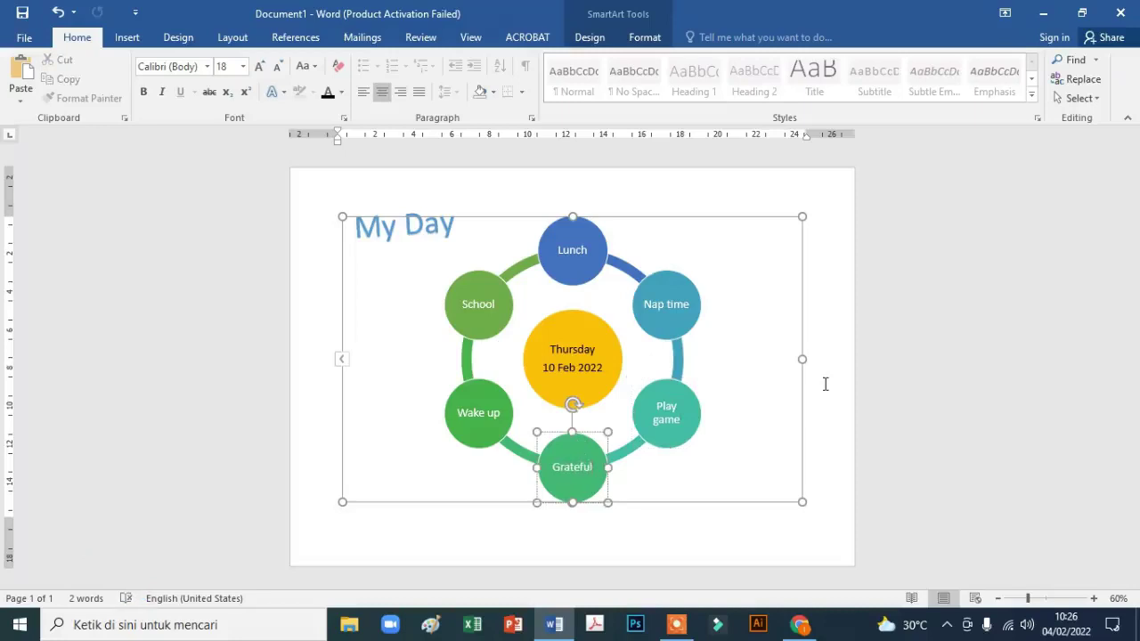
click(821, 298)
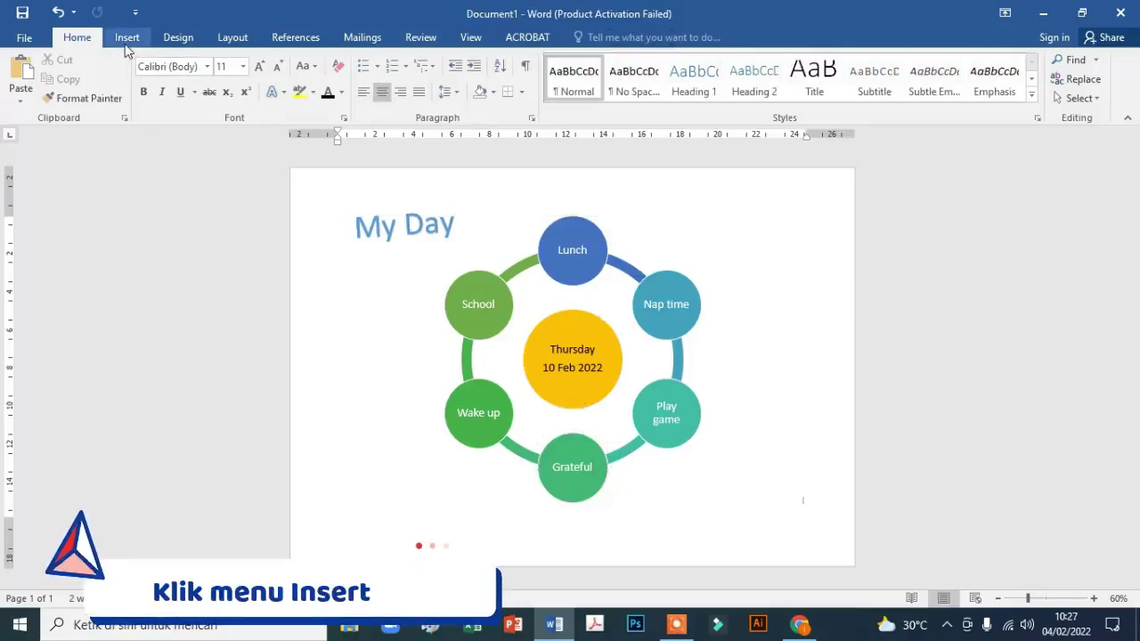
click(126, 37)
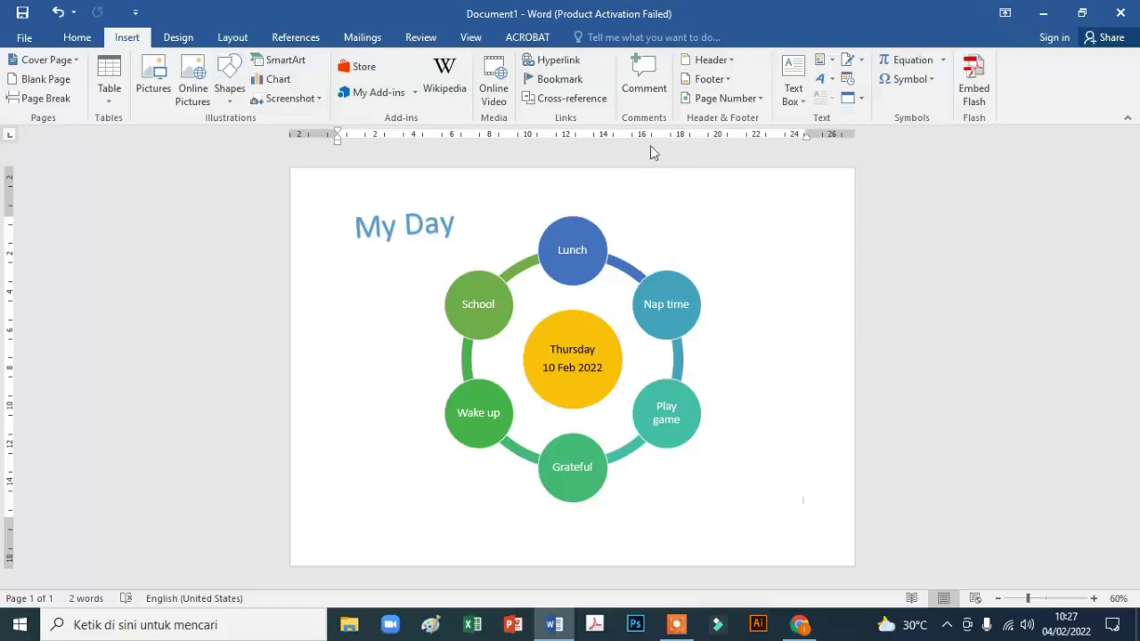
Insert a gold WordArt reading 'Mr. Bowo' at the top right, tilted slightly
click(826, 85)
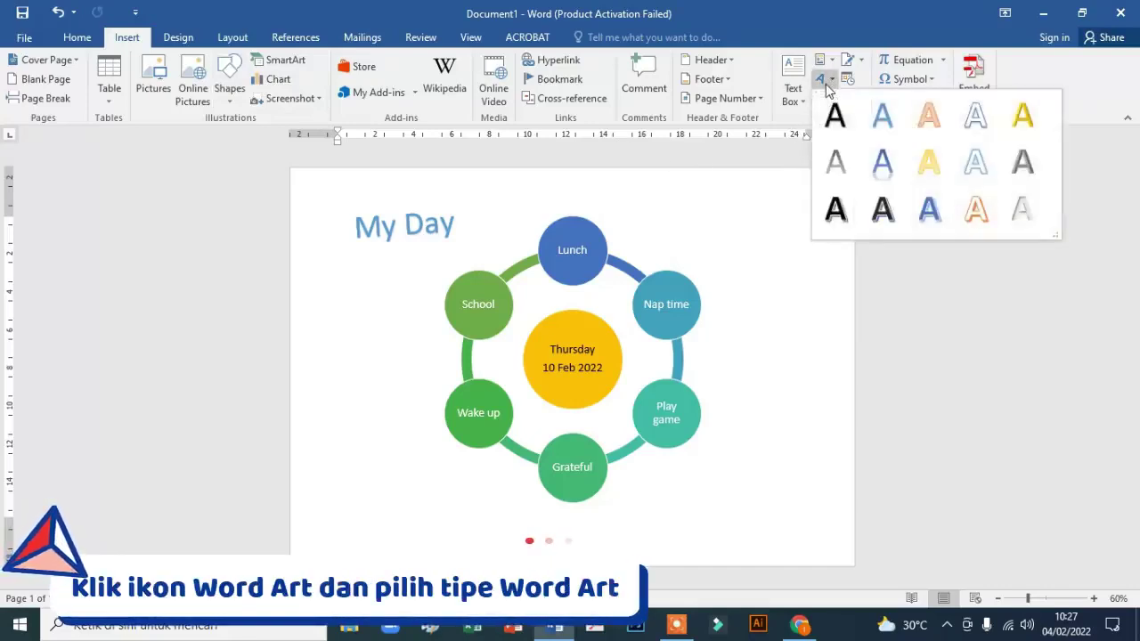
click(1033, 123)
drag(474, 216, 497, 216)
drag(603, 193, 801, 186)
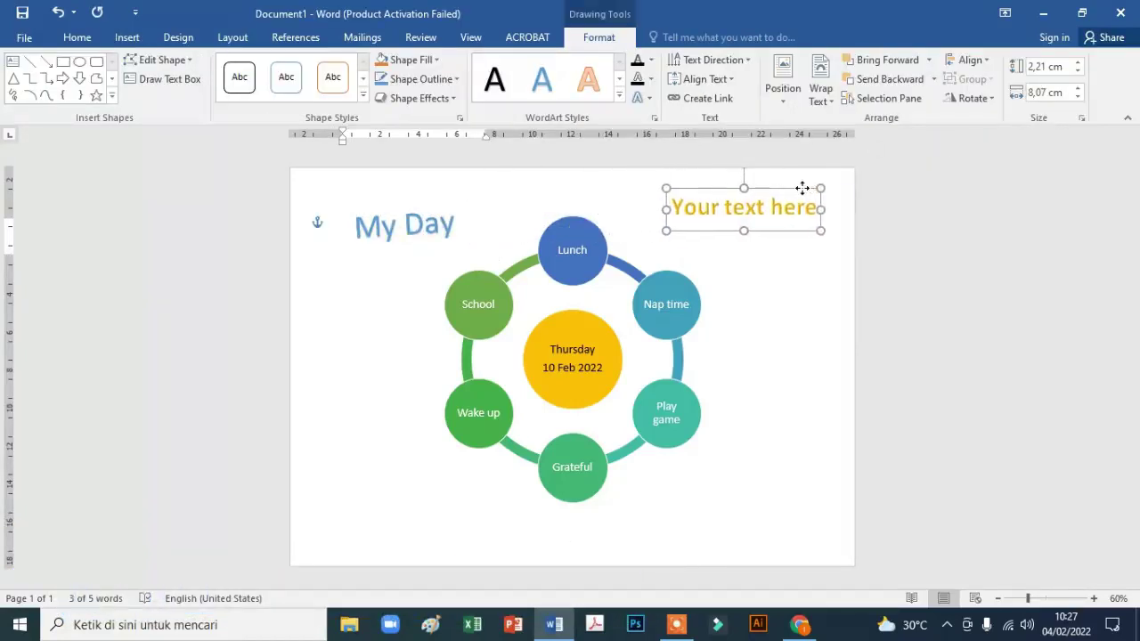
key(ctrl+a)
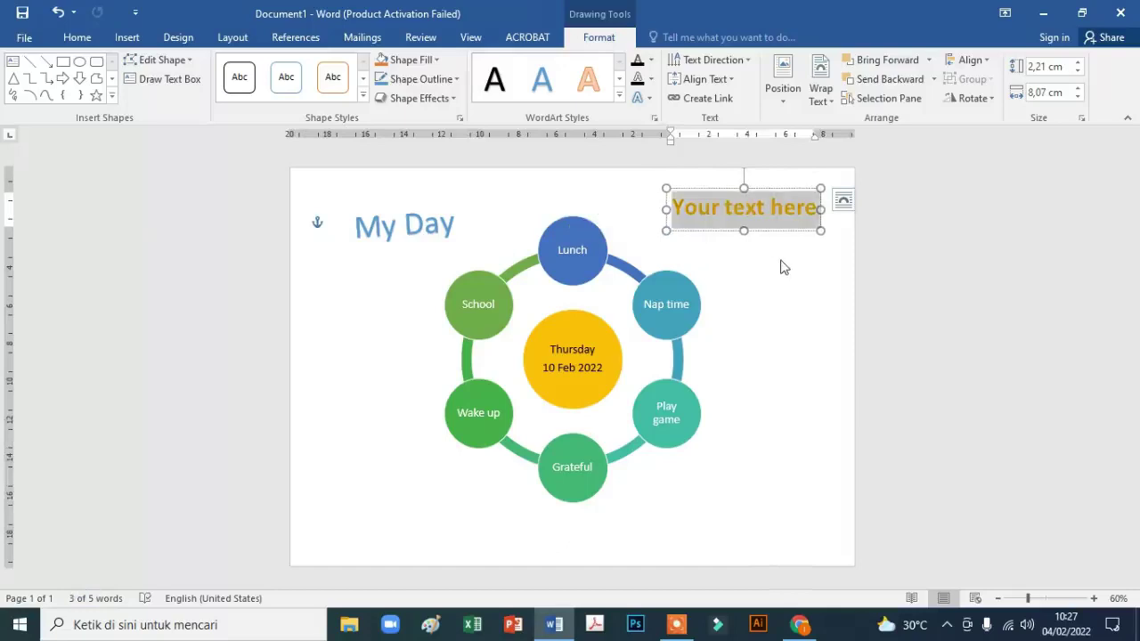
text(M)
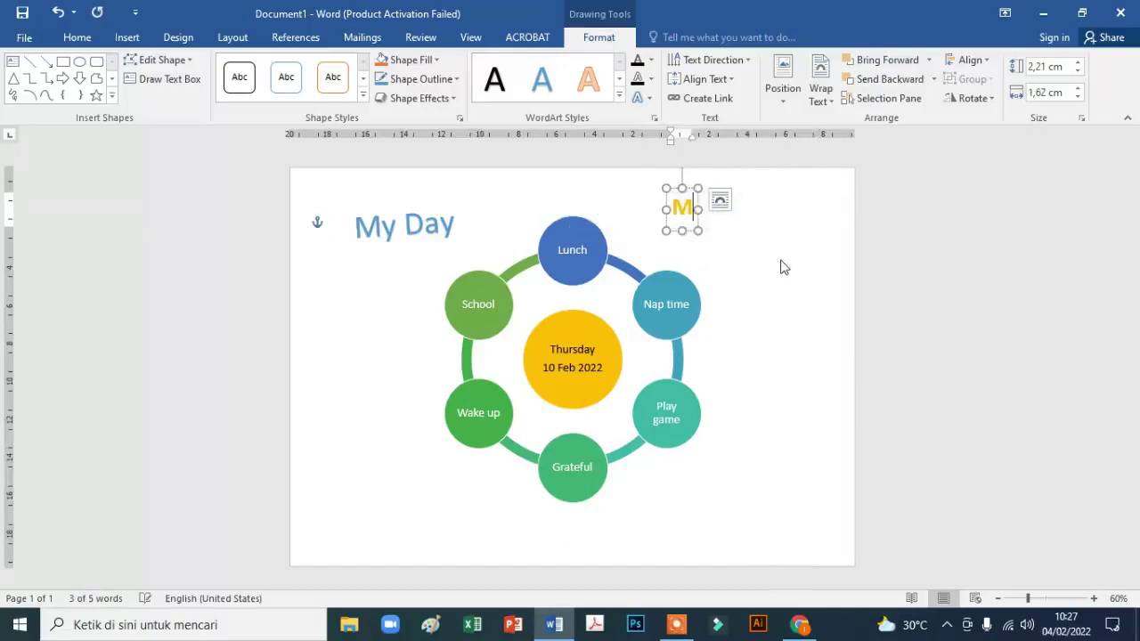
text(r. Bowo)
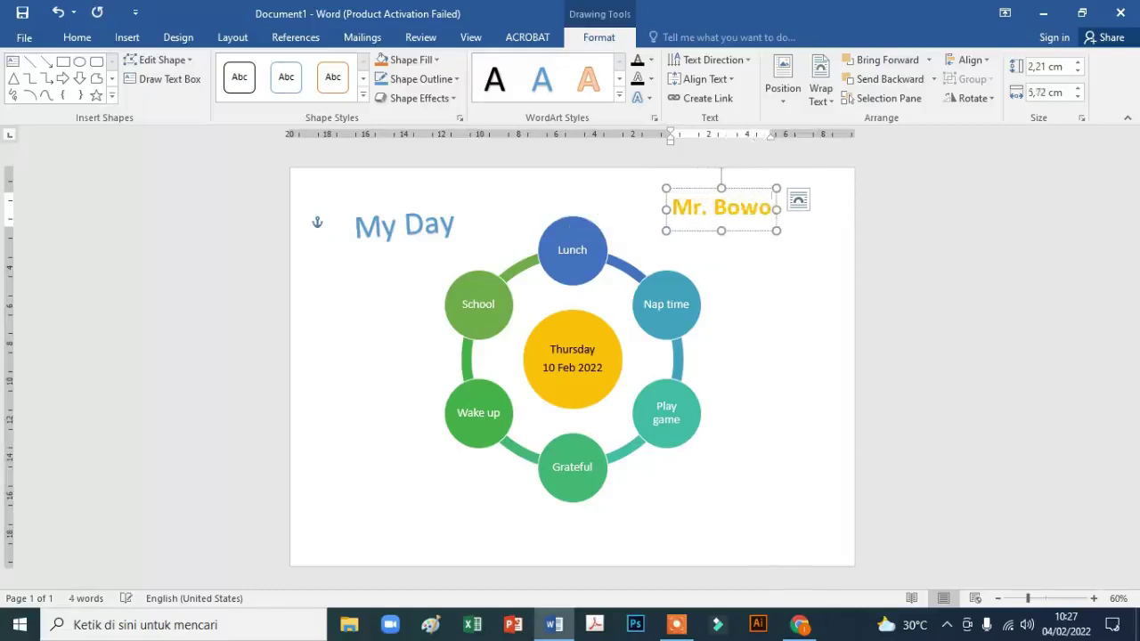
mouse_move(740, 189)
mouse_down()
mouse_move(776, 204)
mouse_move(765, 181)
mouse_up()
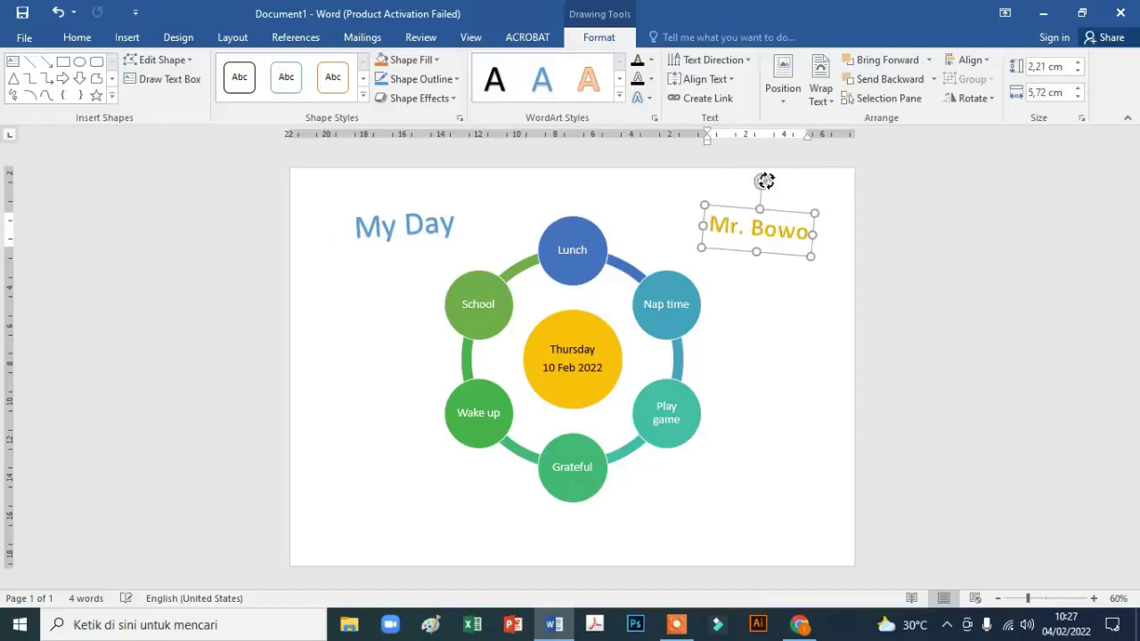
click(874, 282)
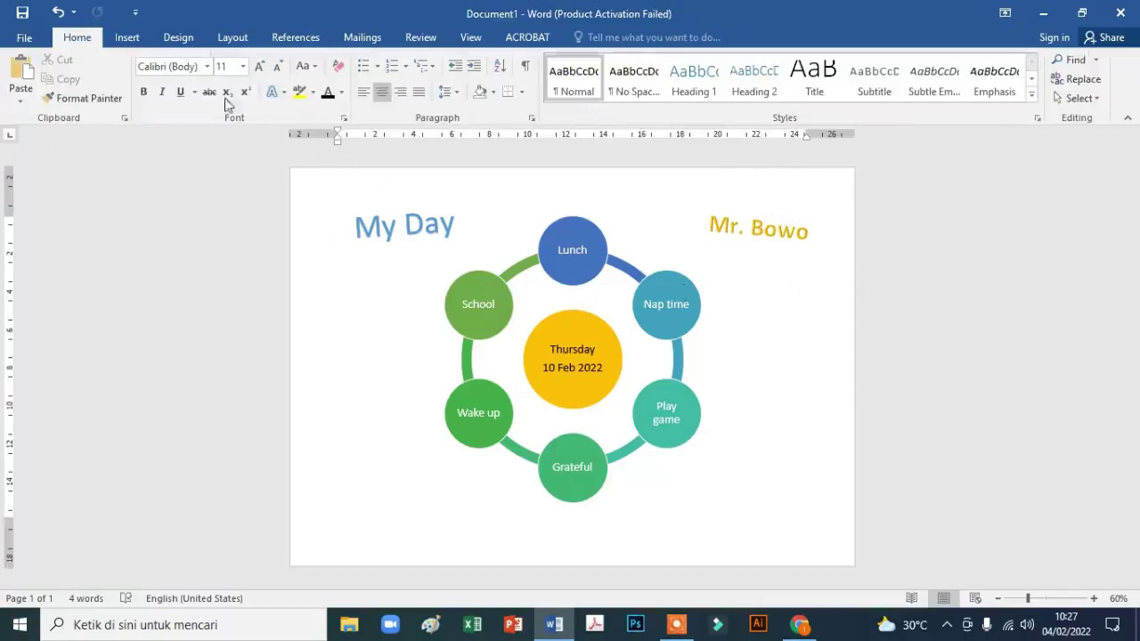
Add a blue WordArt reading 'Good day' at the bottom right, below Play game
click(127, 38)
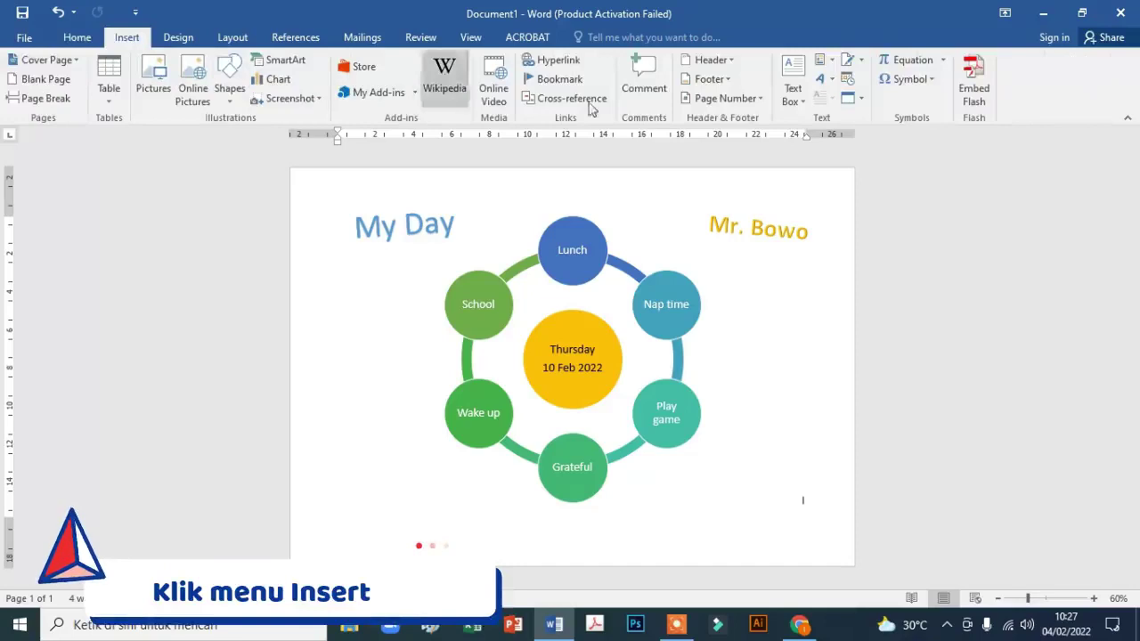
click(825, 80)
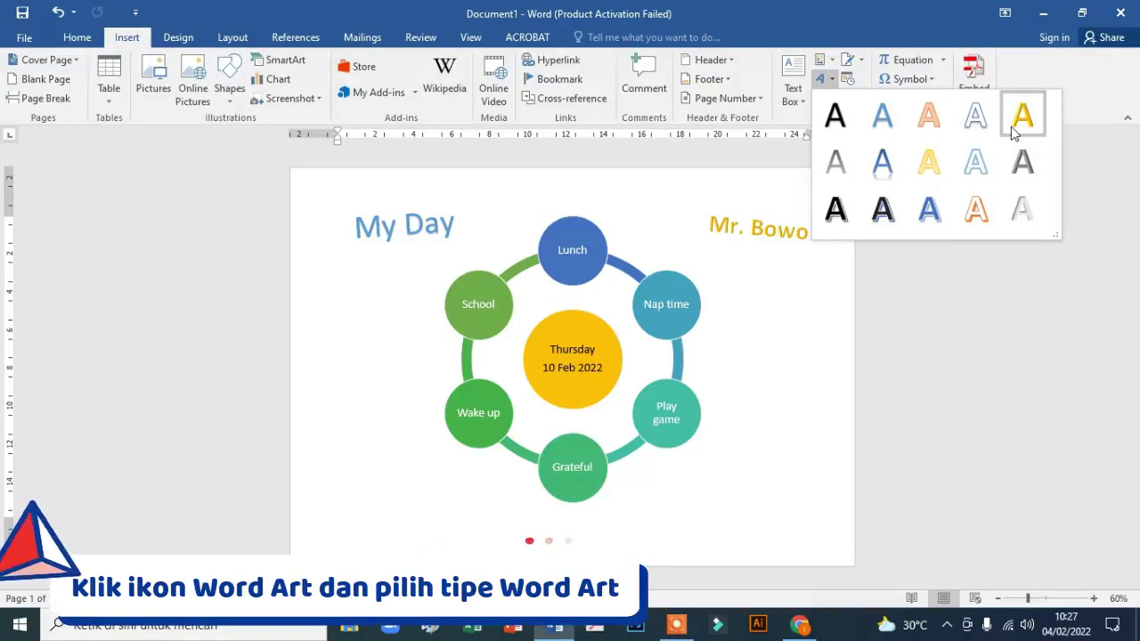
click(881, 116)
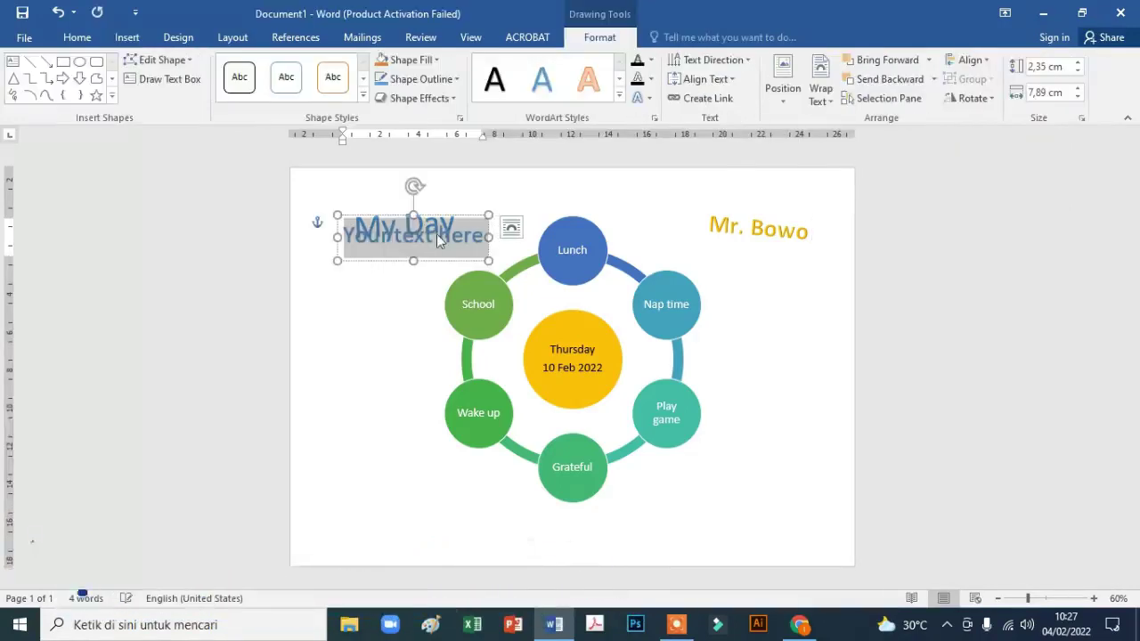
drag(471, 219, 808, 476)
key(ctrl+a)
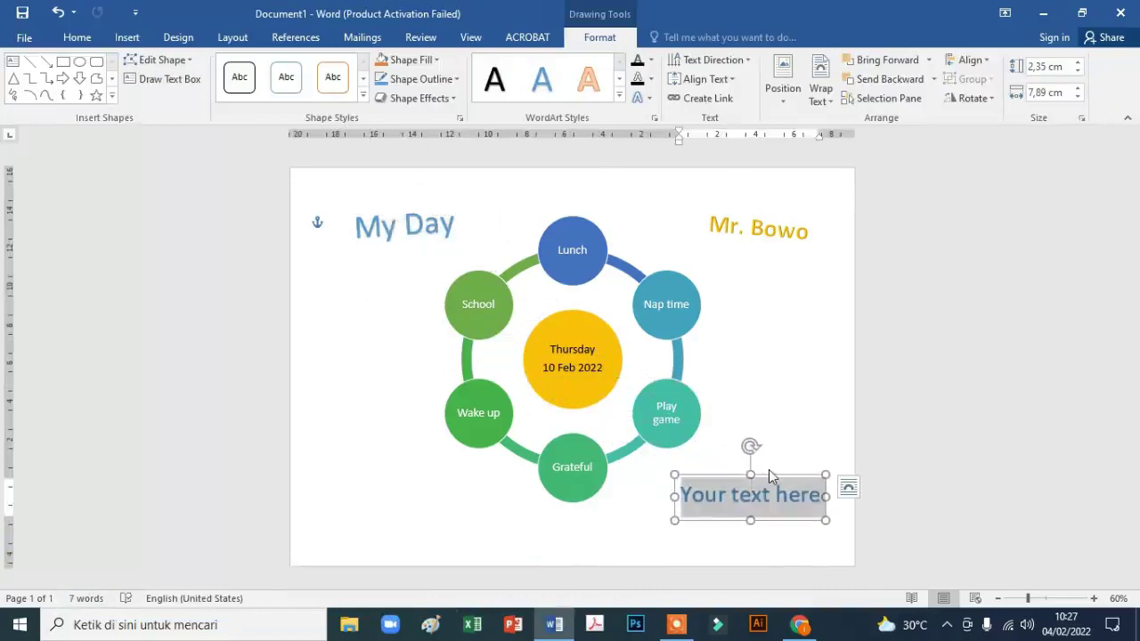
text(G)
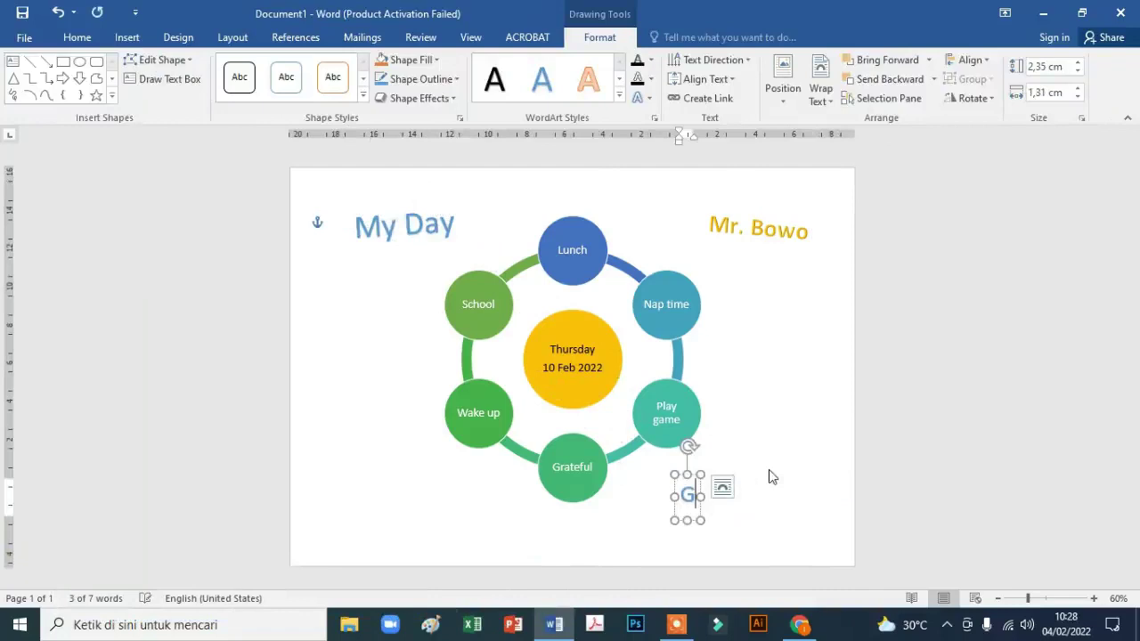
text(oog)
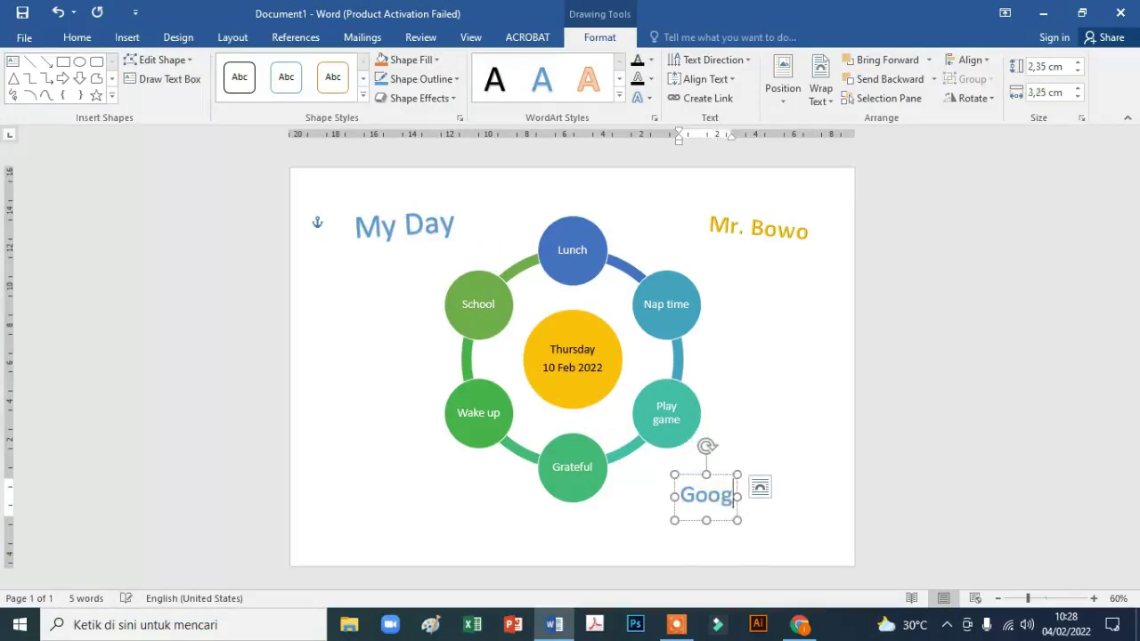
key(BackSpace)
key(BackSpace)
key(BackSpace)
key(BackSpace)
text(Good day)
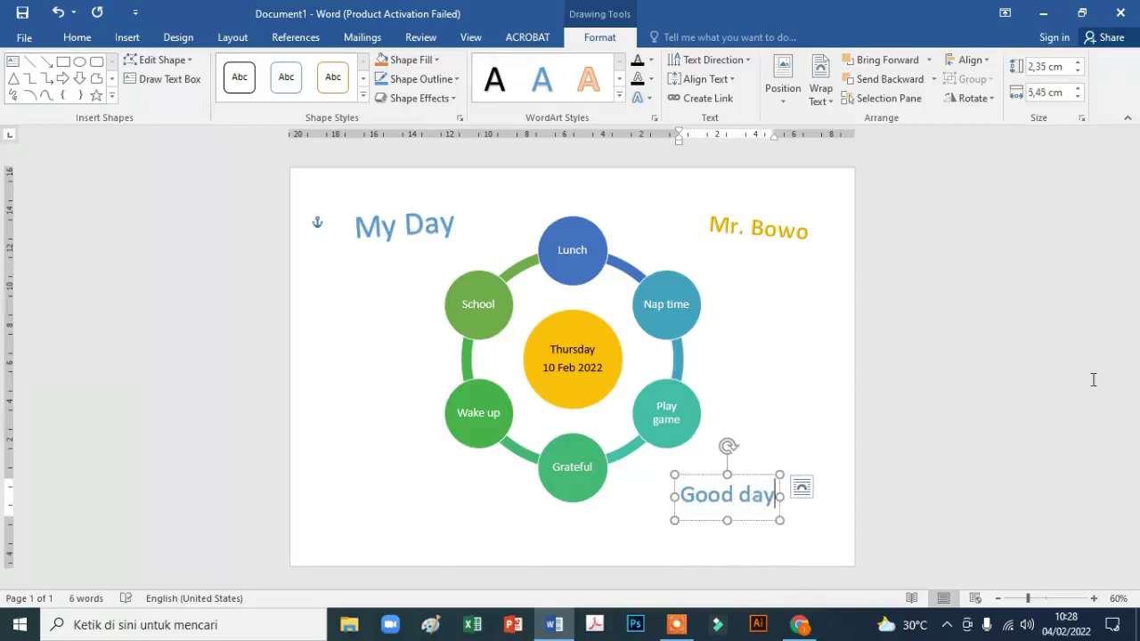
drag(761, 476, 795, 485)
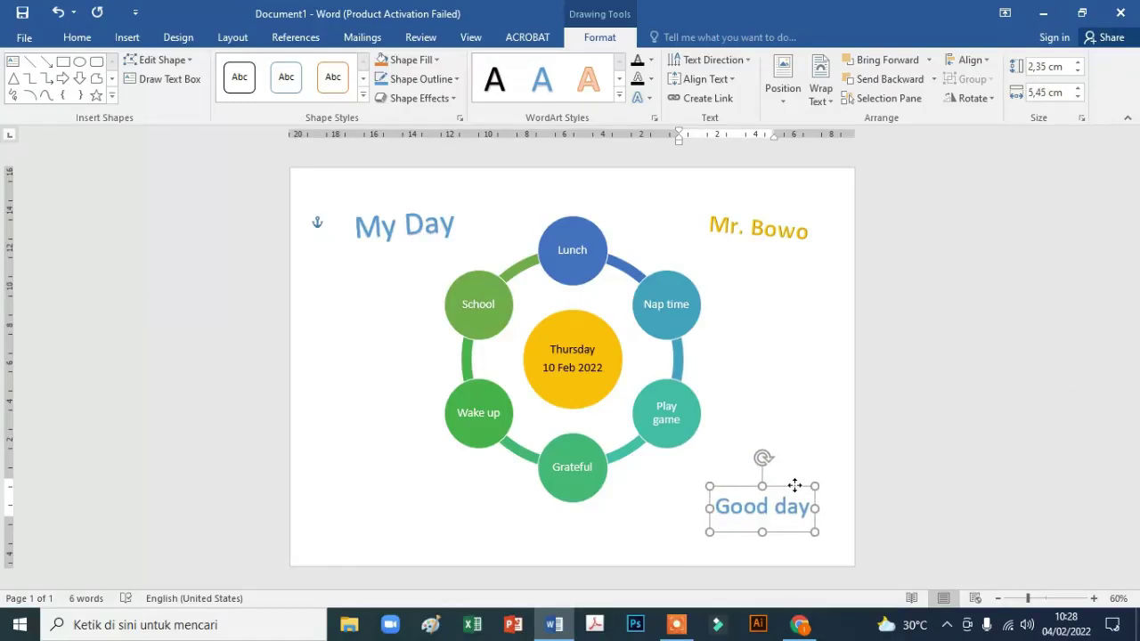
click(747, 372)
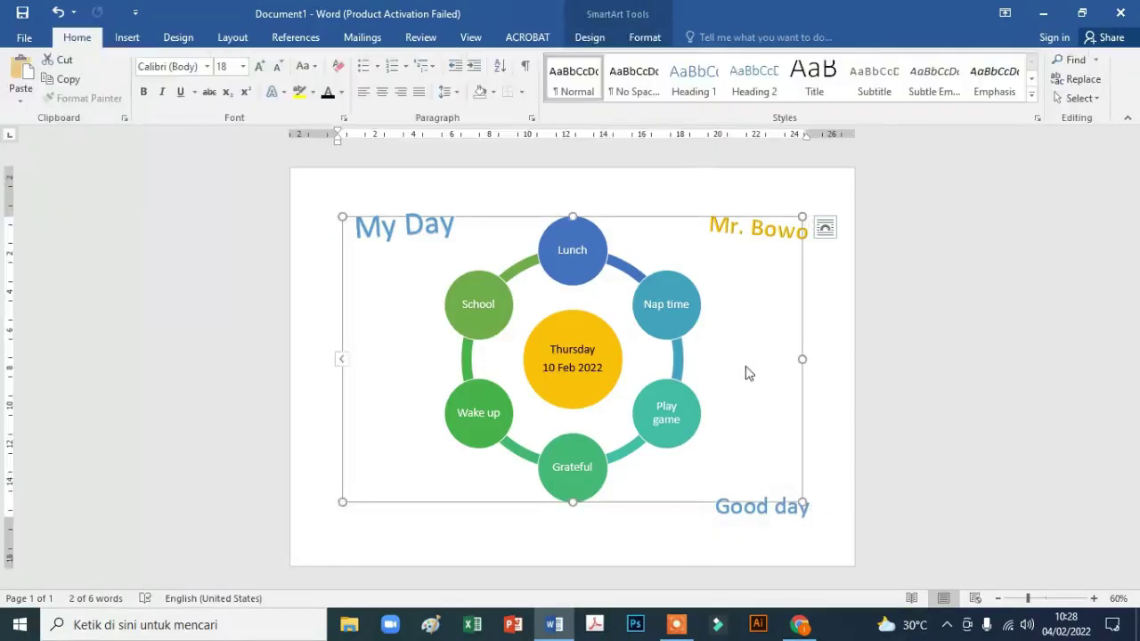
click(820, 346)
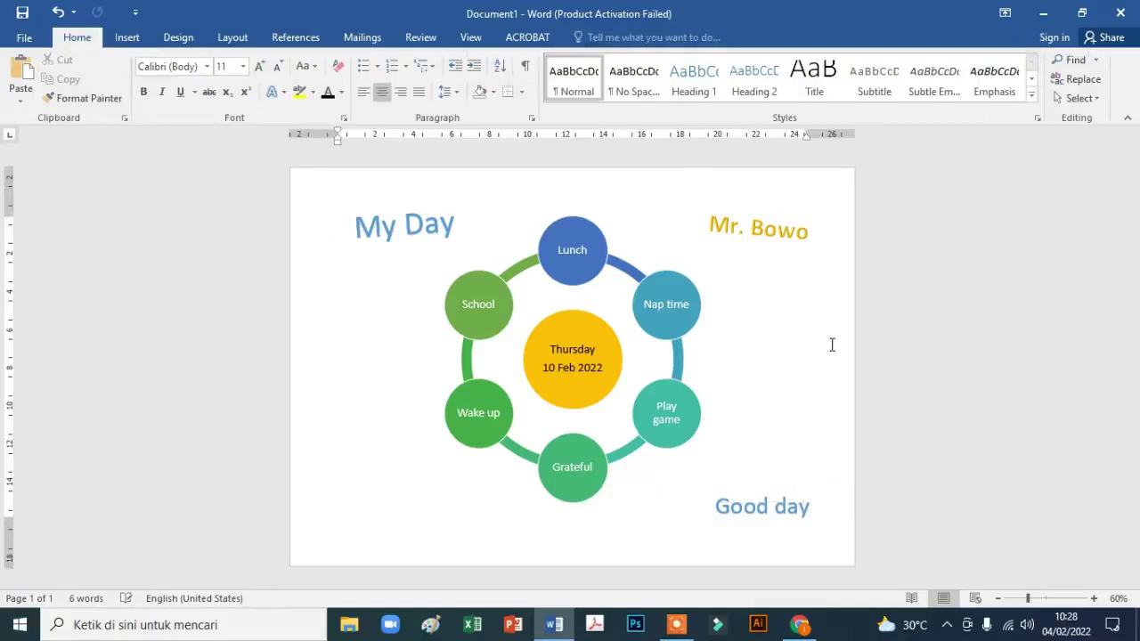
Draw a smiley face shape left of the Wake up circle and fill it yellow
click(125, 40)
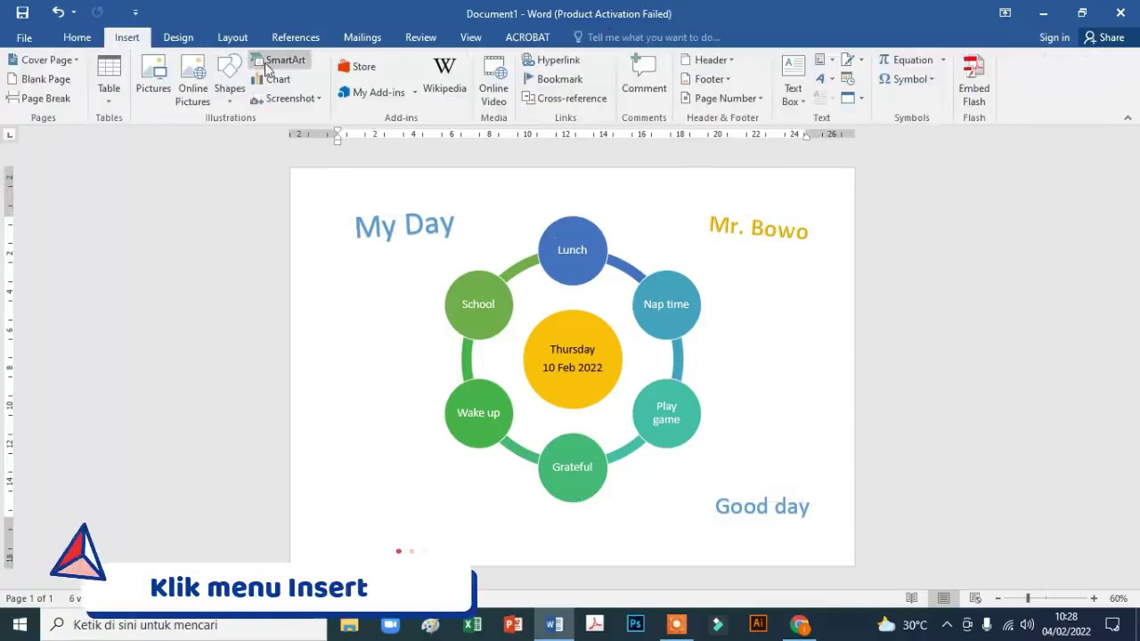
click(230, 76)
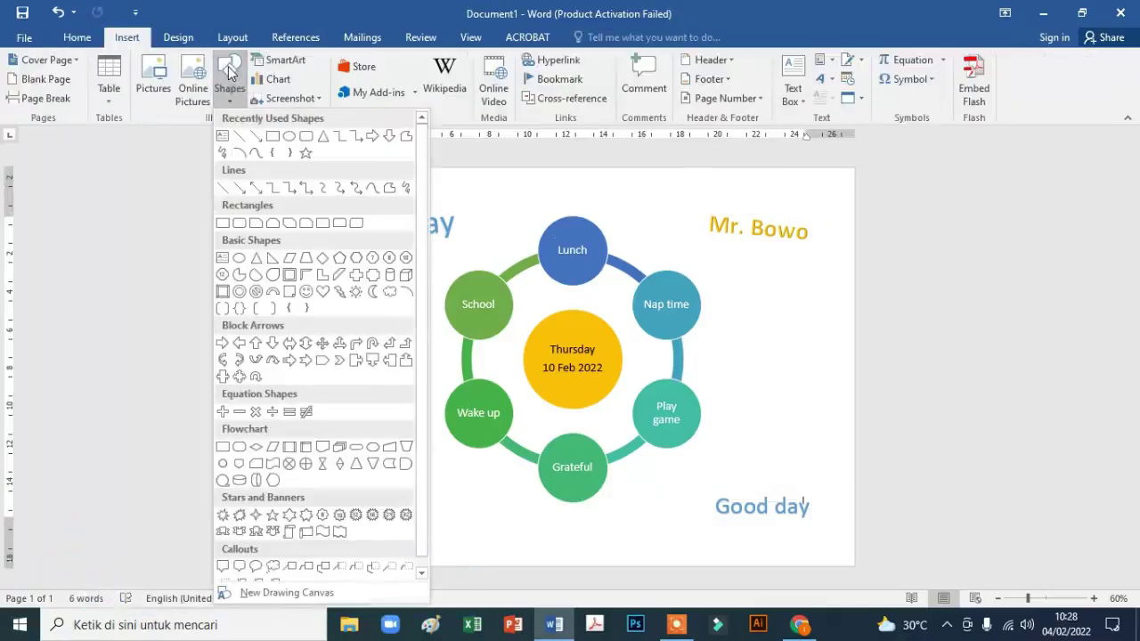
click(239, 258)
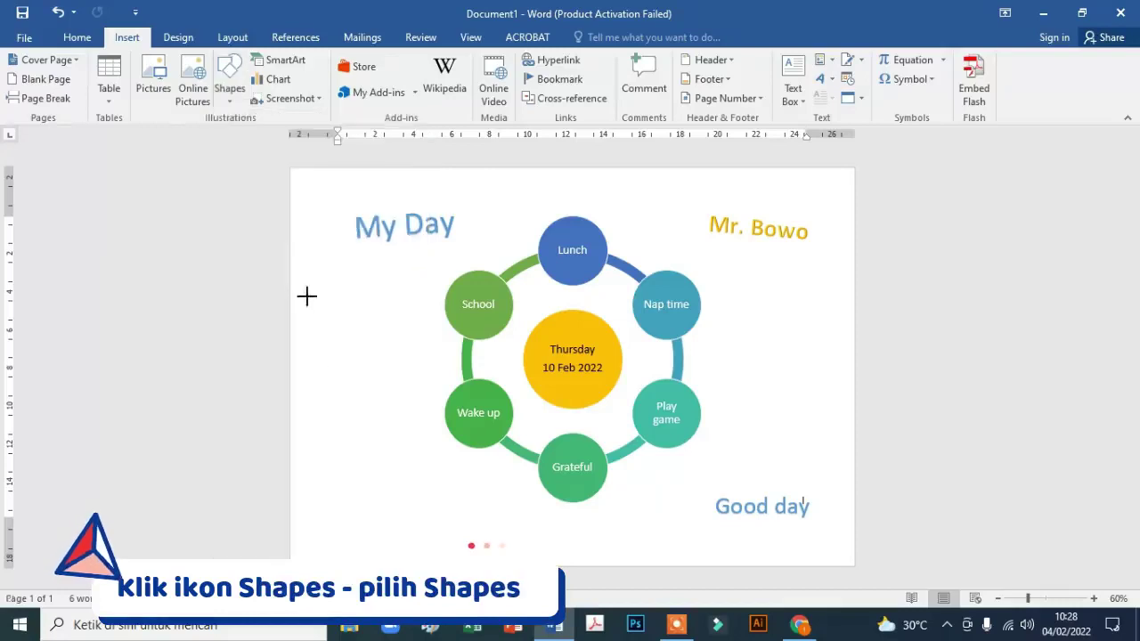
drag(338, 409, 379, 446)
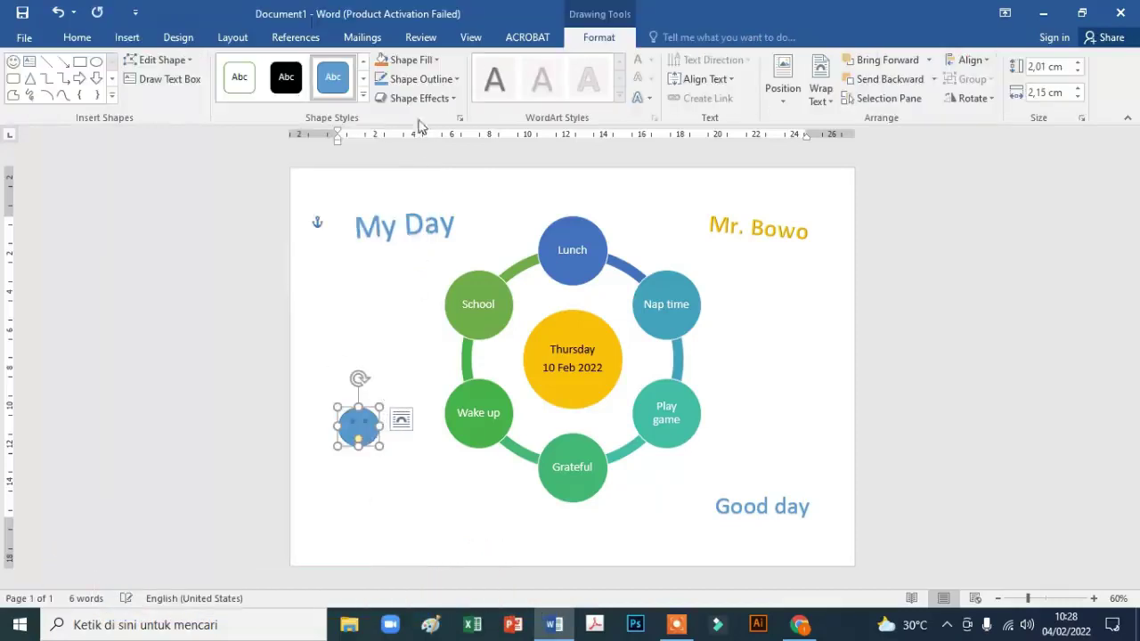
click(431, 62)
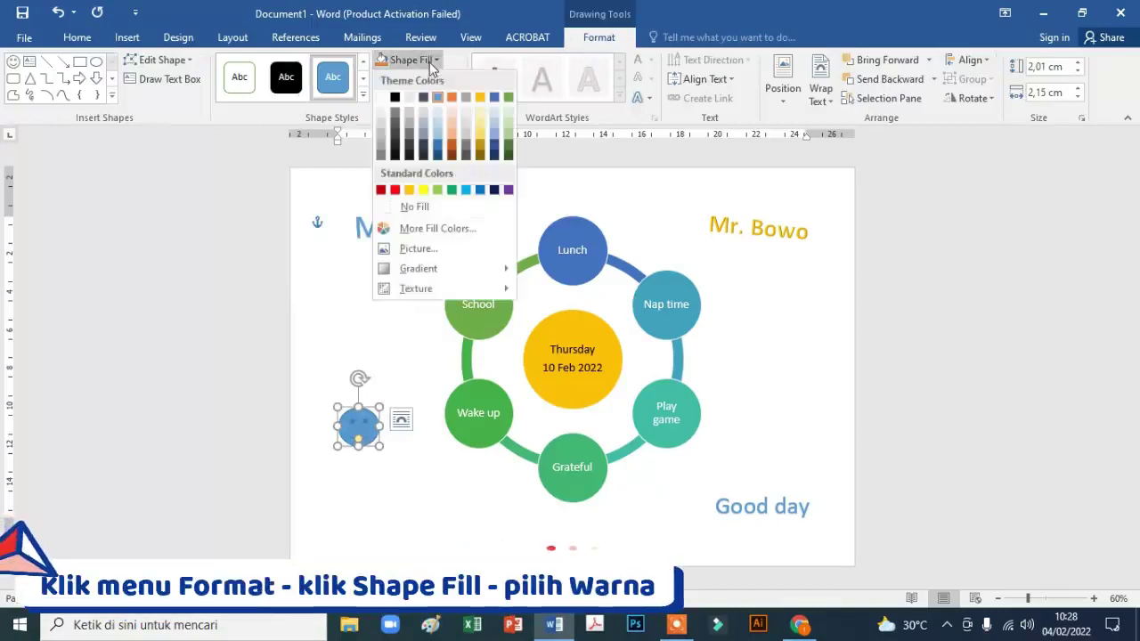
click(423, 190)
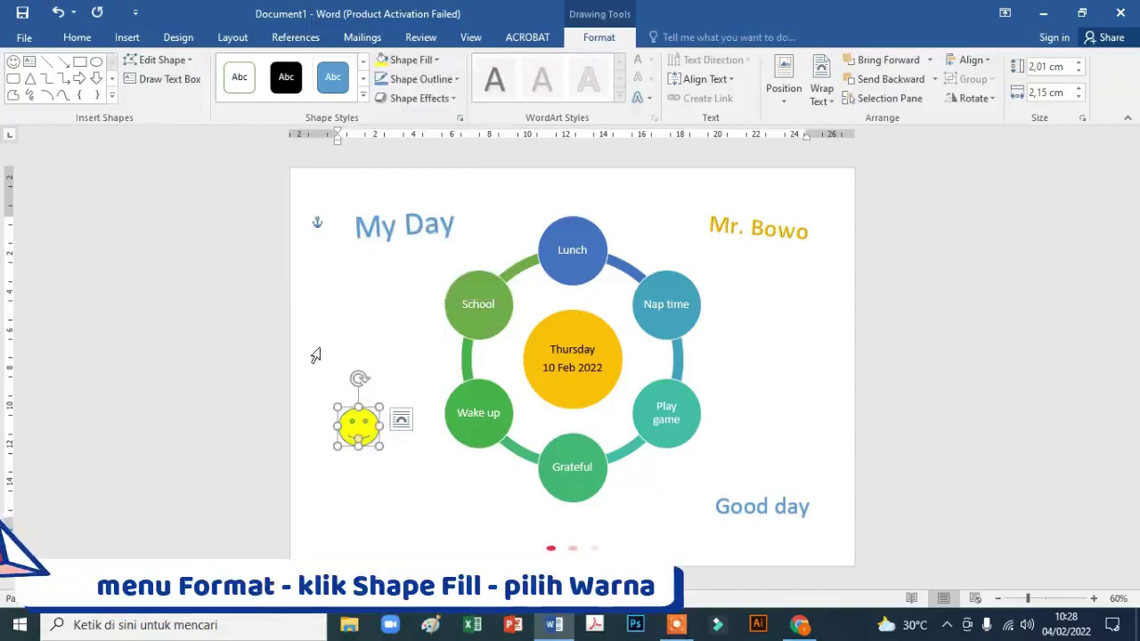
click(650, 195)
click(839, 299)
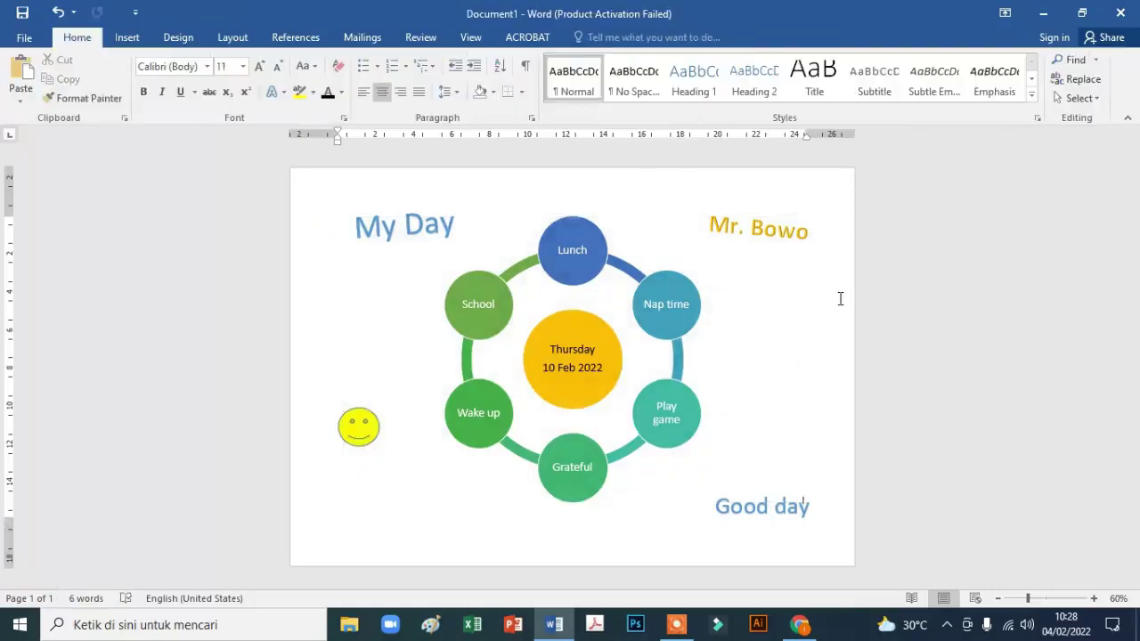
Give the page a green tree art border with width reduced to 20 pt
click(178, 43)
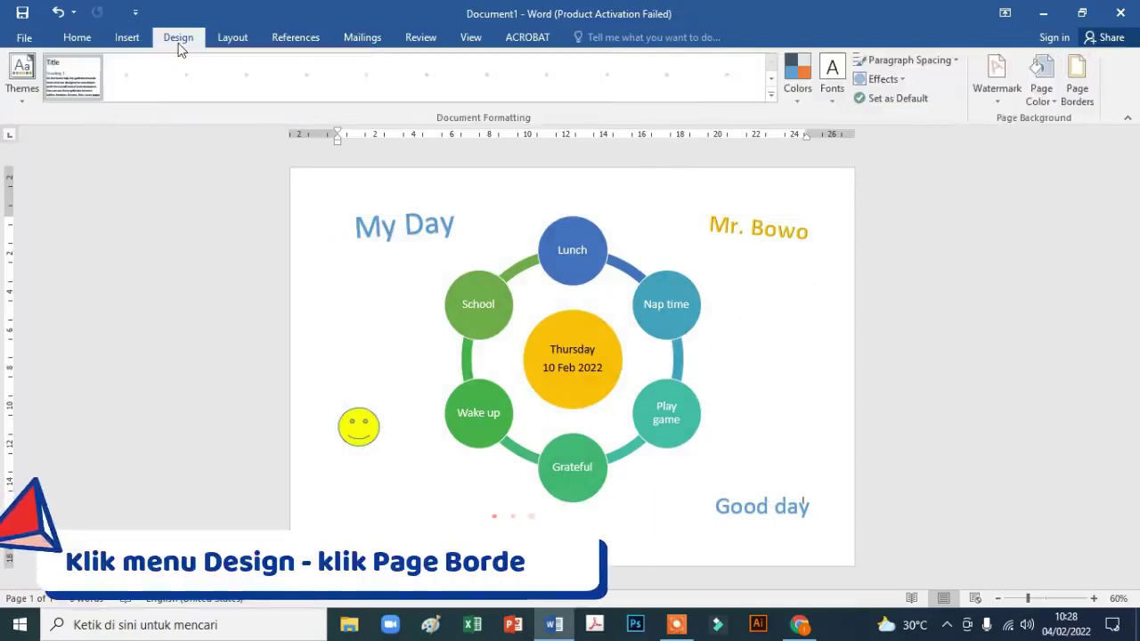
click(1077, 85)
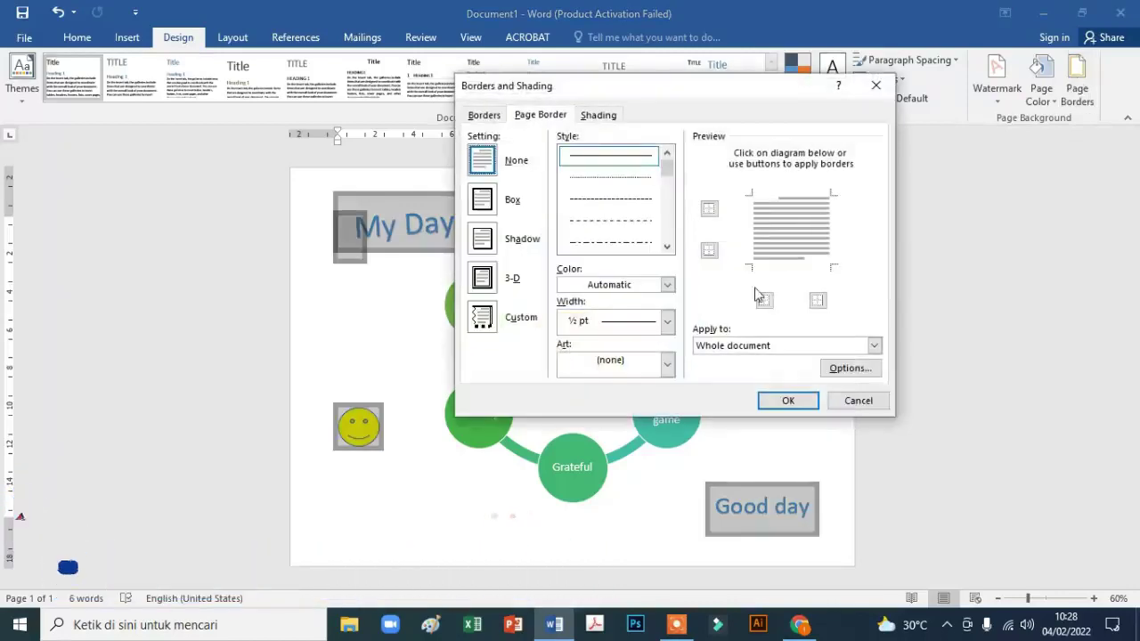
click(666, 365)
scroll(669, 419, down, 2)
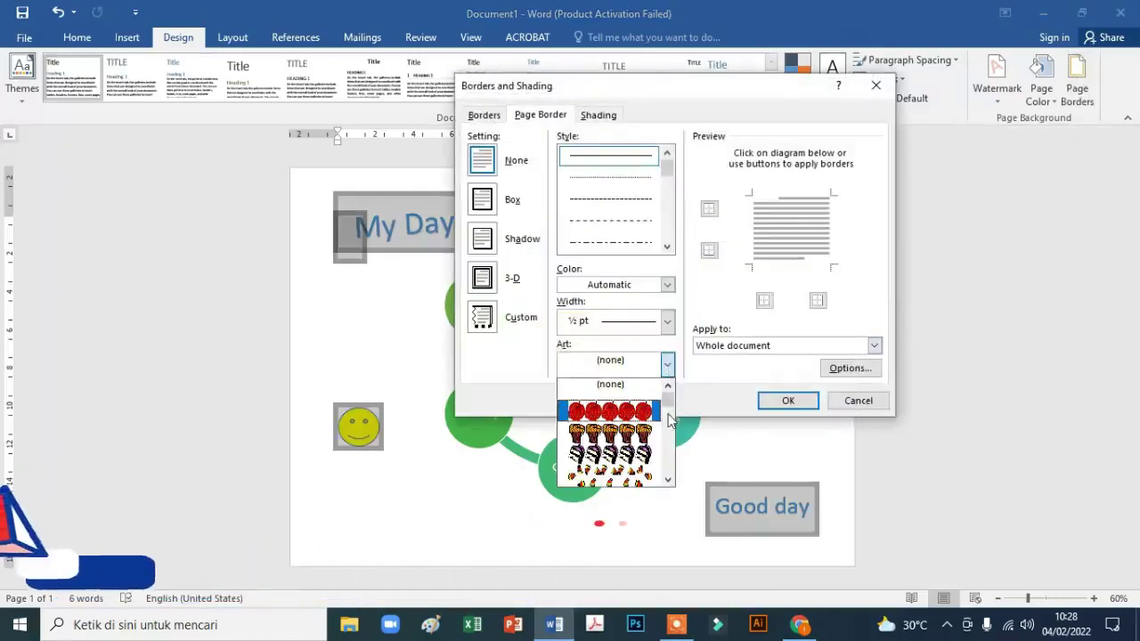
scroll(669, 418, down, 2)
scroll(669, 419, down, 2)
scroll(669, 418, down, 1)
scroll(670, 419, down, 1)
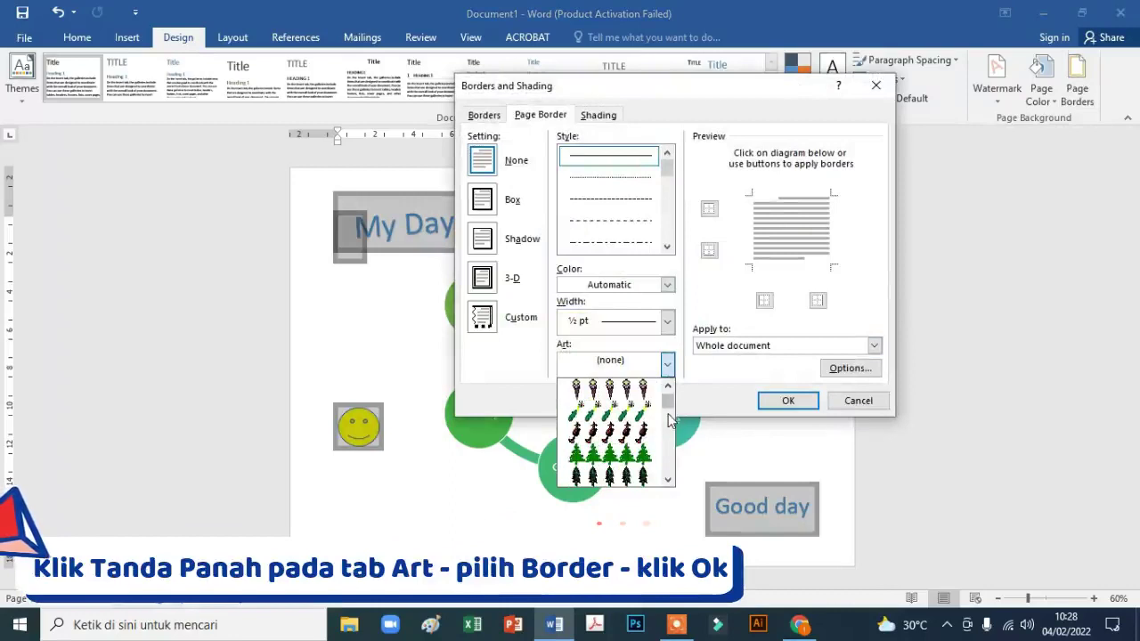
click(651, 454)
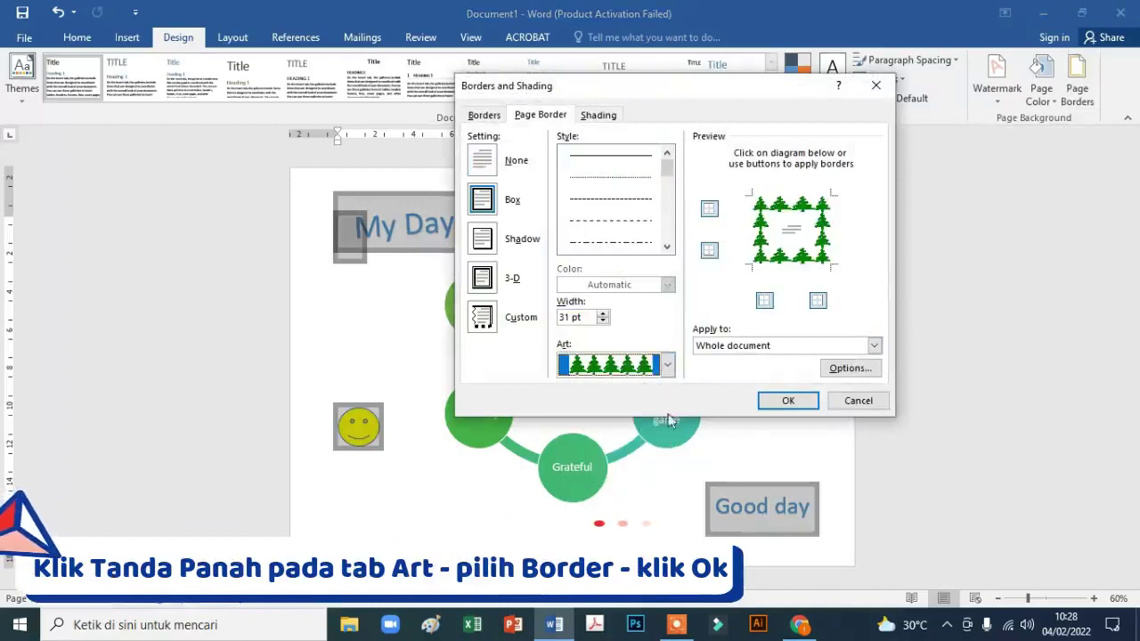
click(602, 321)
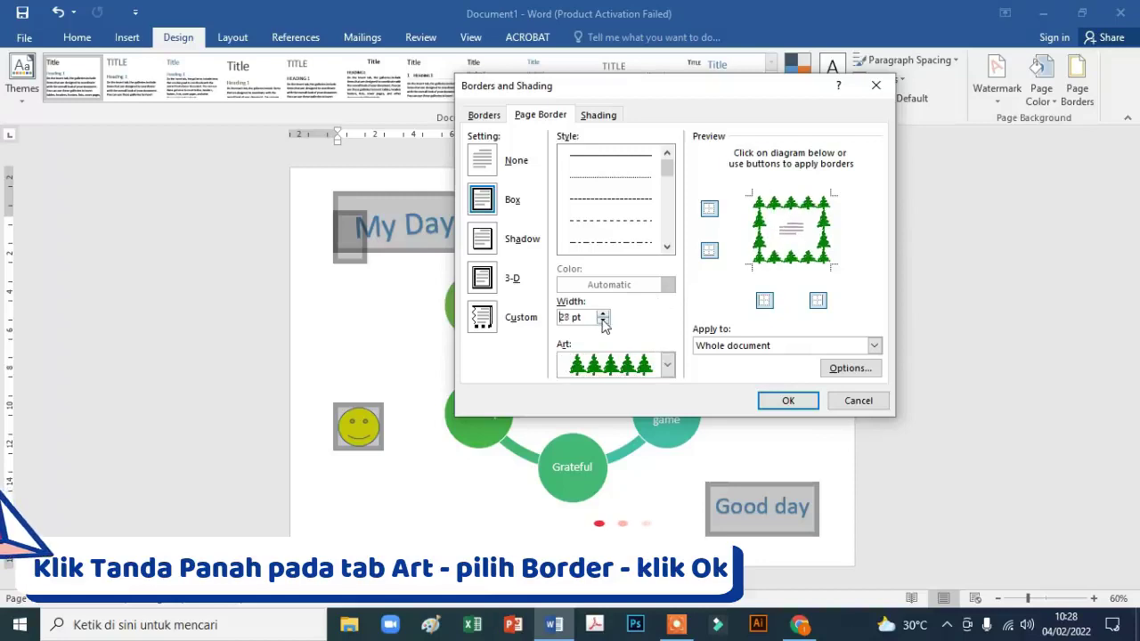
click(603, 321)
click(603, 322)
click(603, 322)
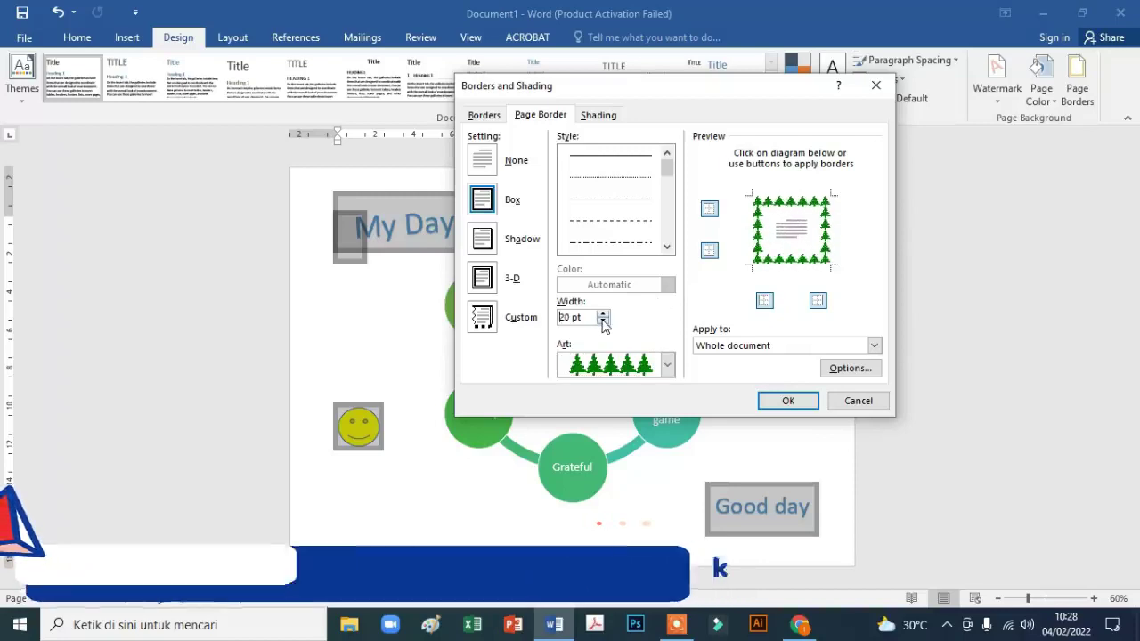
click(785, 402)
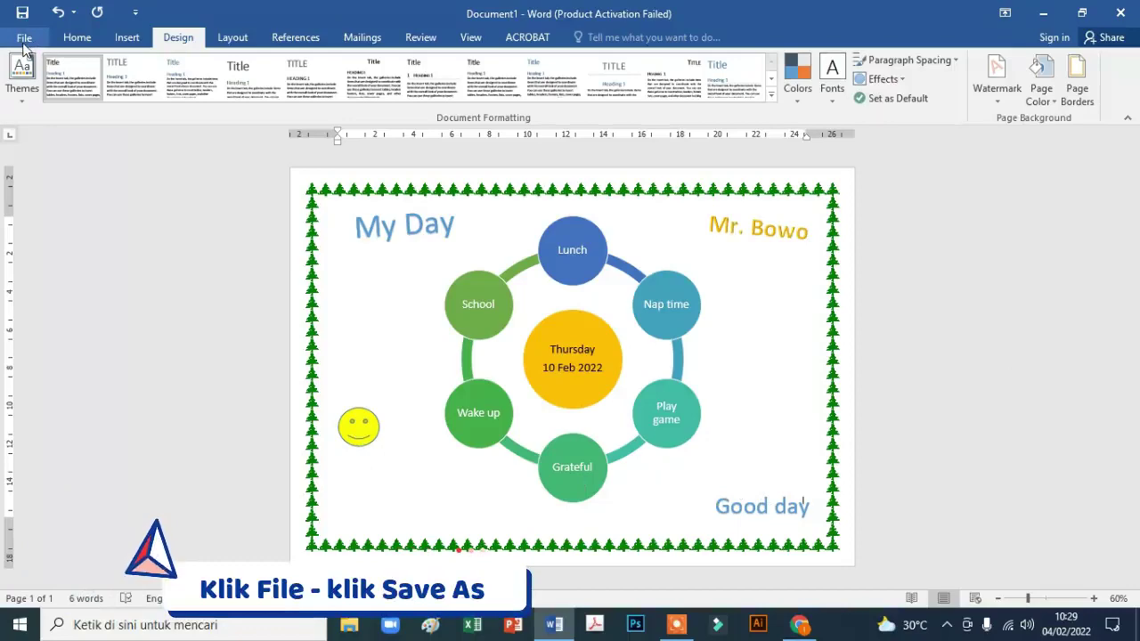
Save the document as 'Daily activities' in the P2 folder on Local Disk (D:)
click(24, 40)
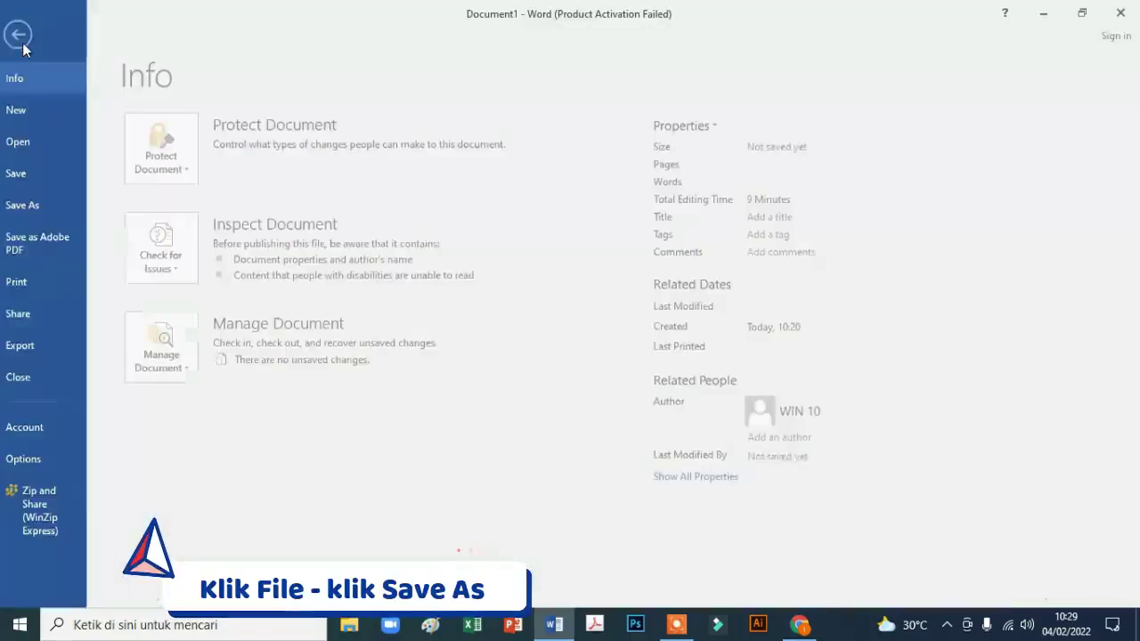
click(38, 205)
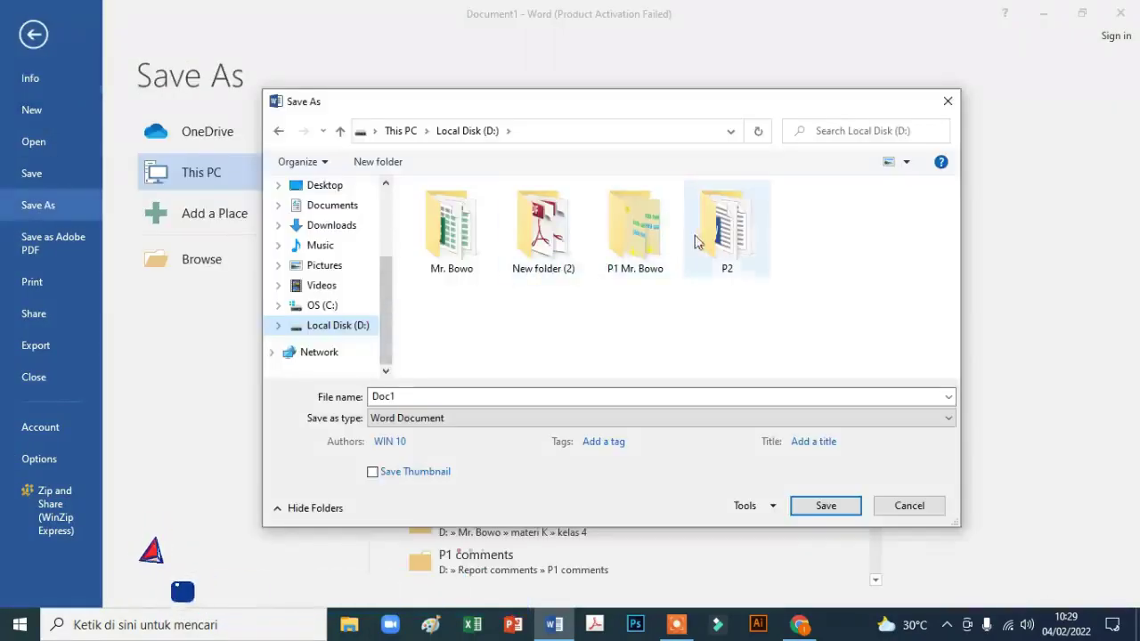
double_click(726, 249)
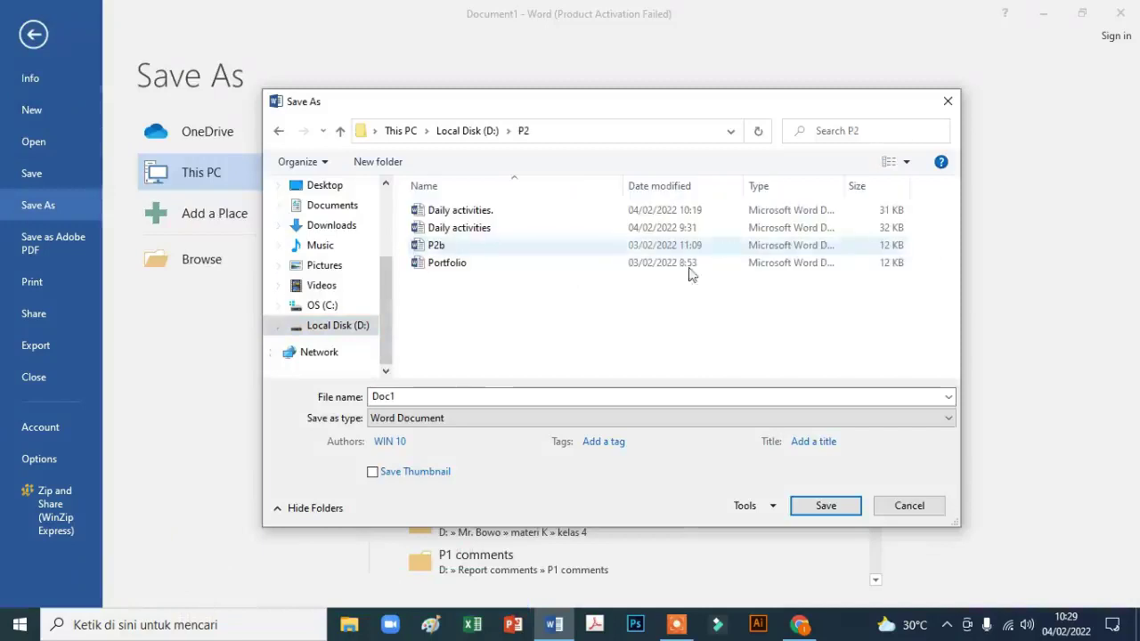
click(452, 396)
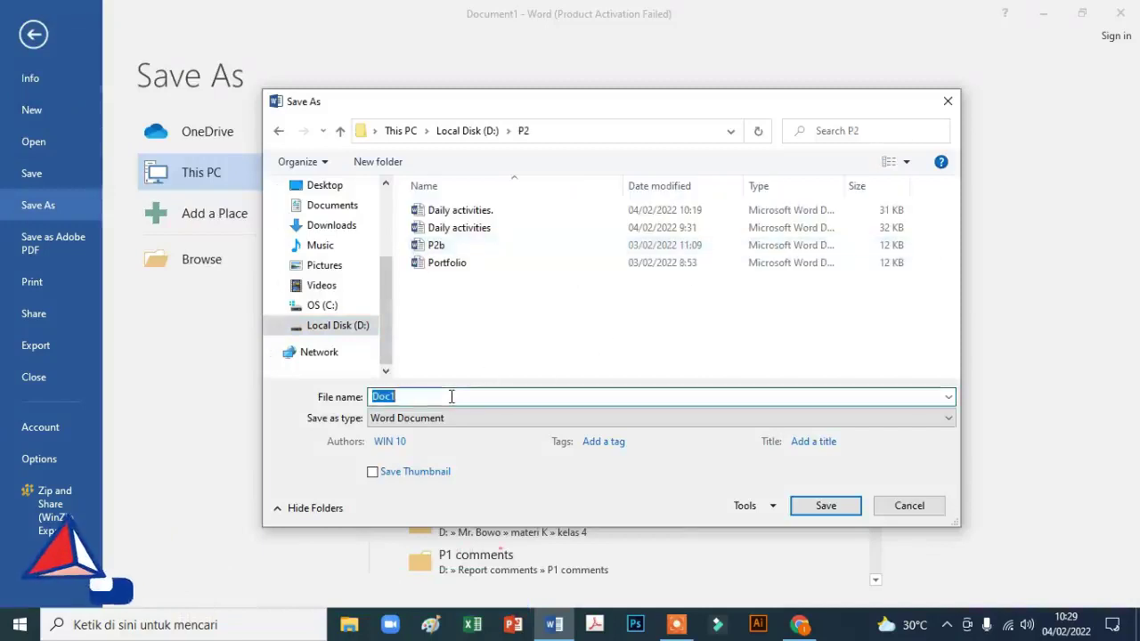
text(Daily activitie)
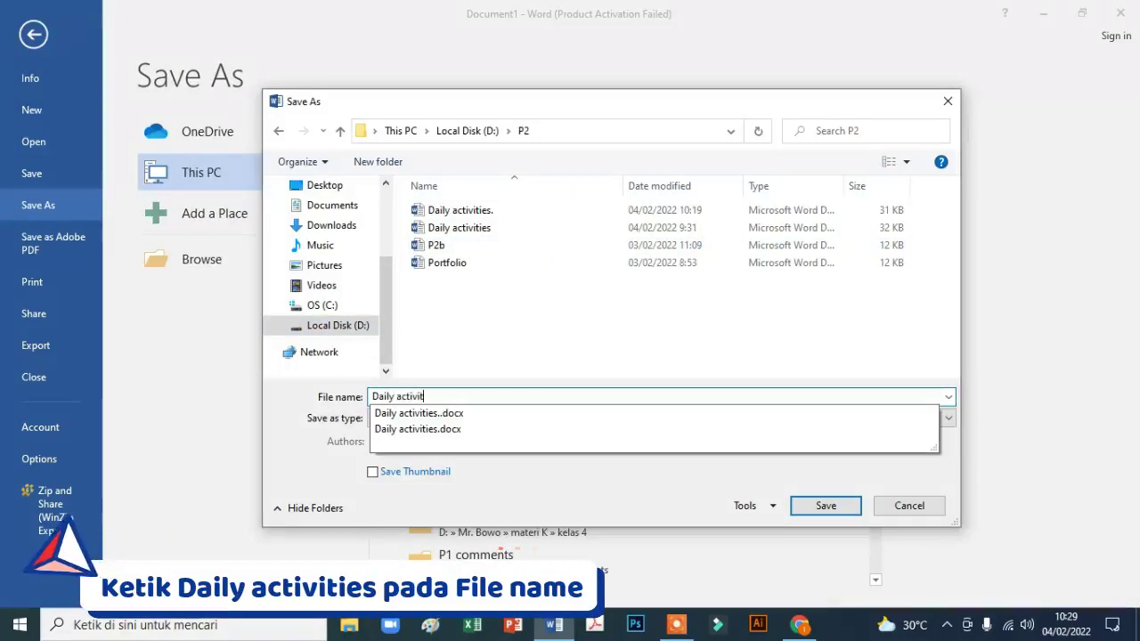
text(s)
key(Escape)
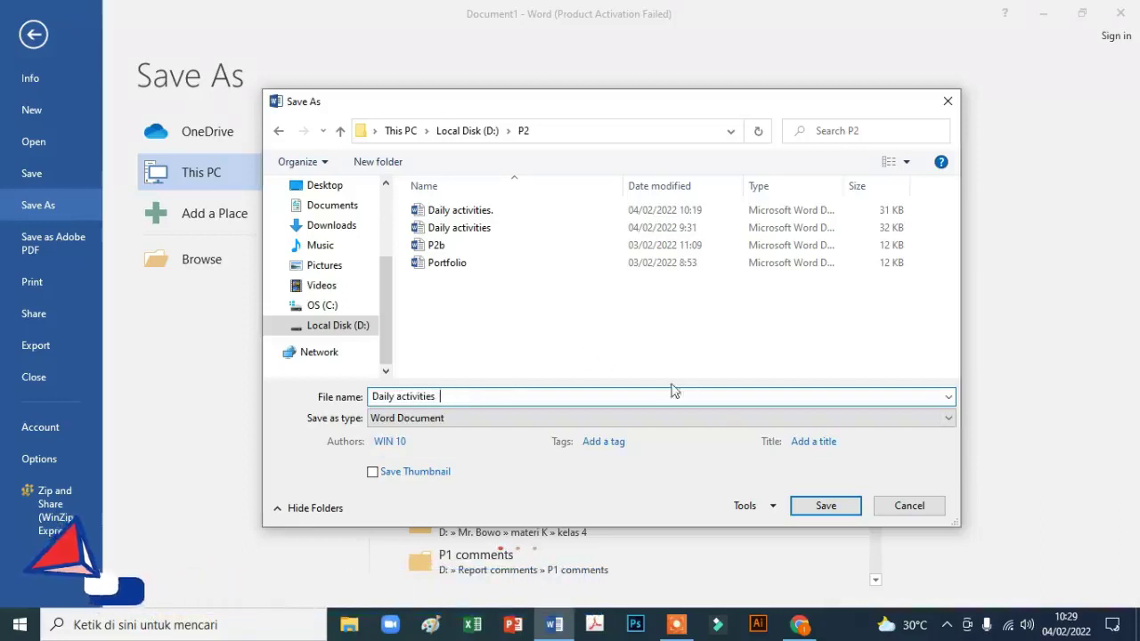
click(826, 505)
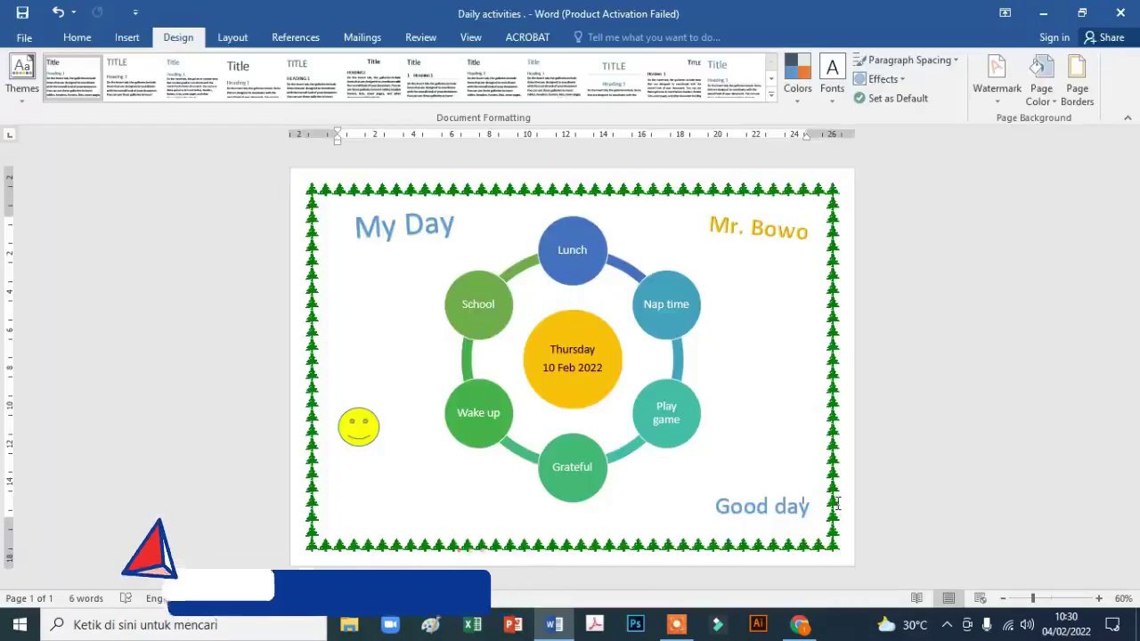